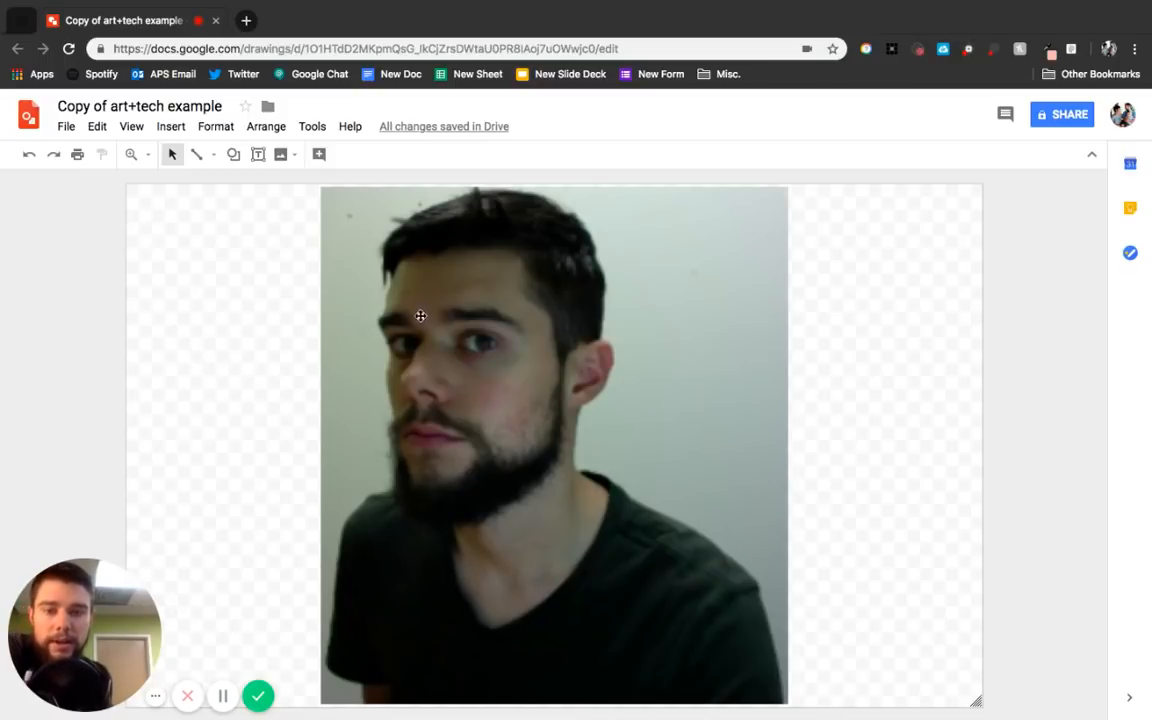
# Zoom in to 200% and, with the Curve tool, trace a closed outline around the eye on the right of the photo, setting its fill to transparent.
pyautogui.click(150, 156)
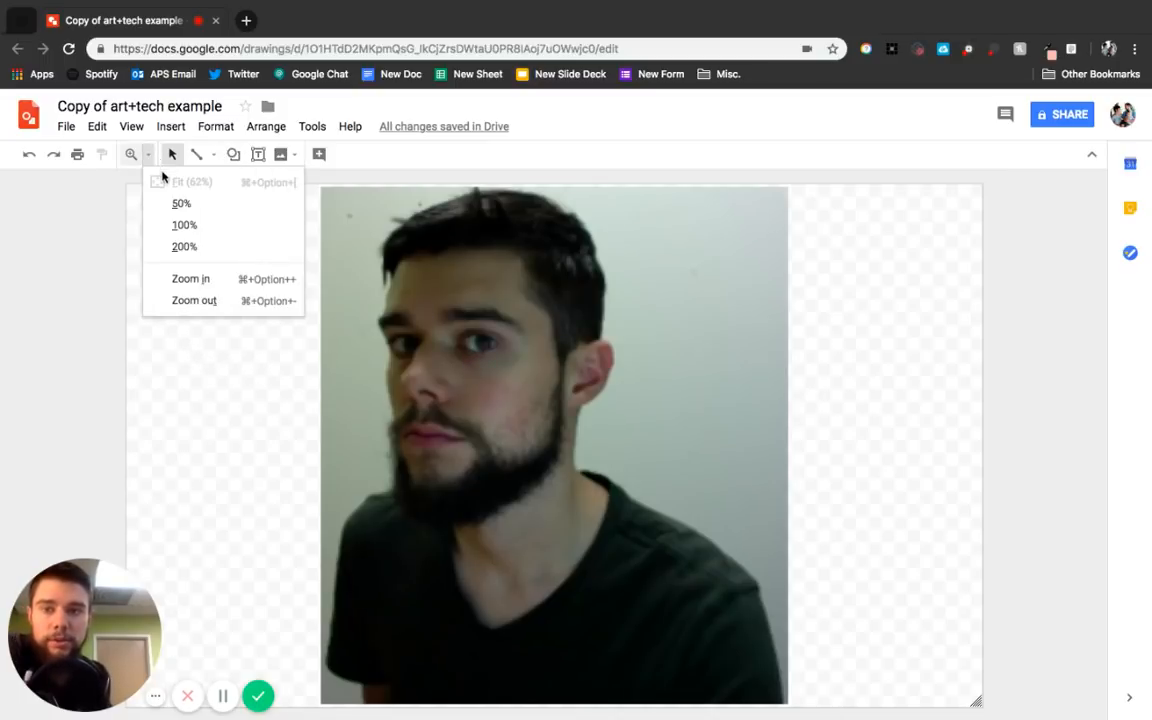
pyautogui.click(138, 155)
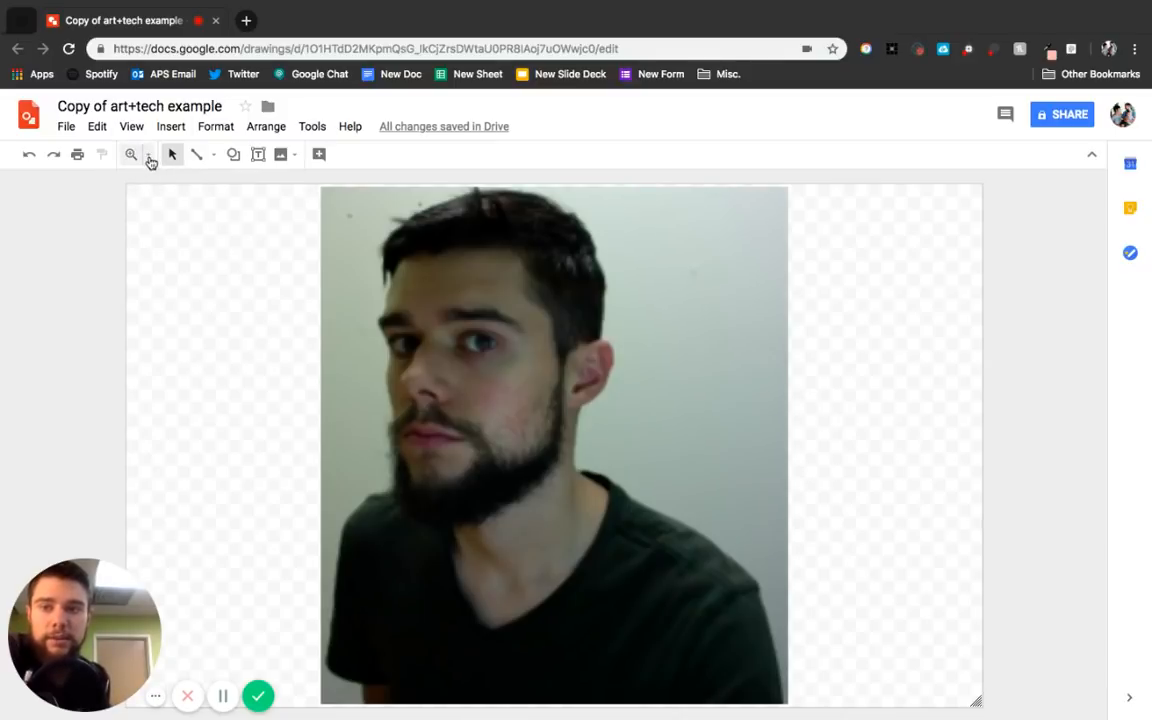
pyautogui.click(149, 159)
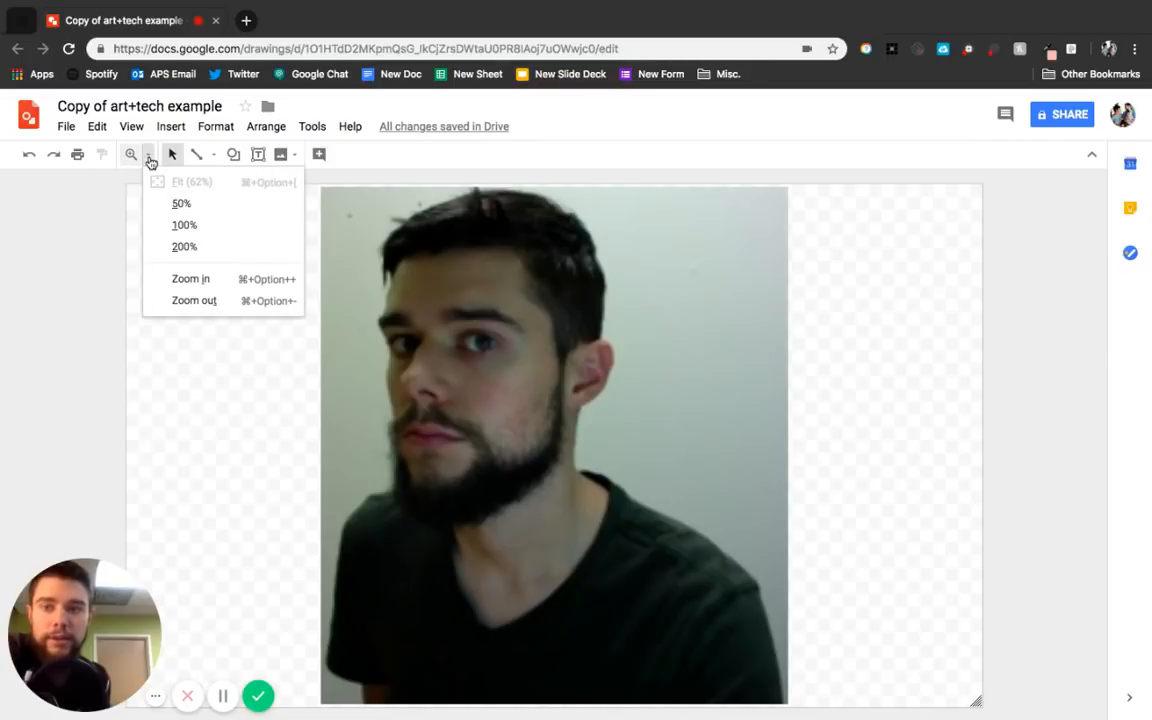
pyautogui.click(212, 253)
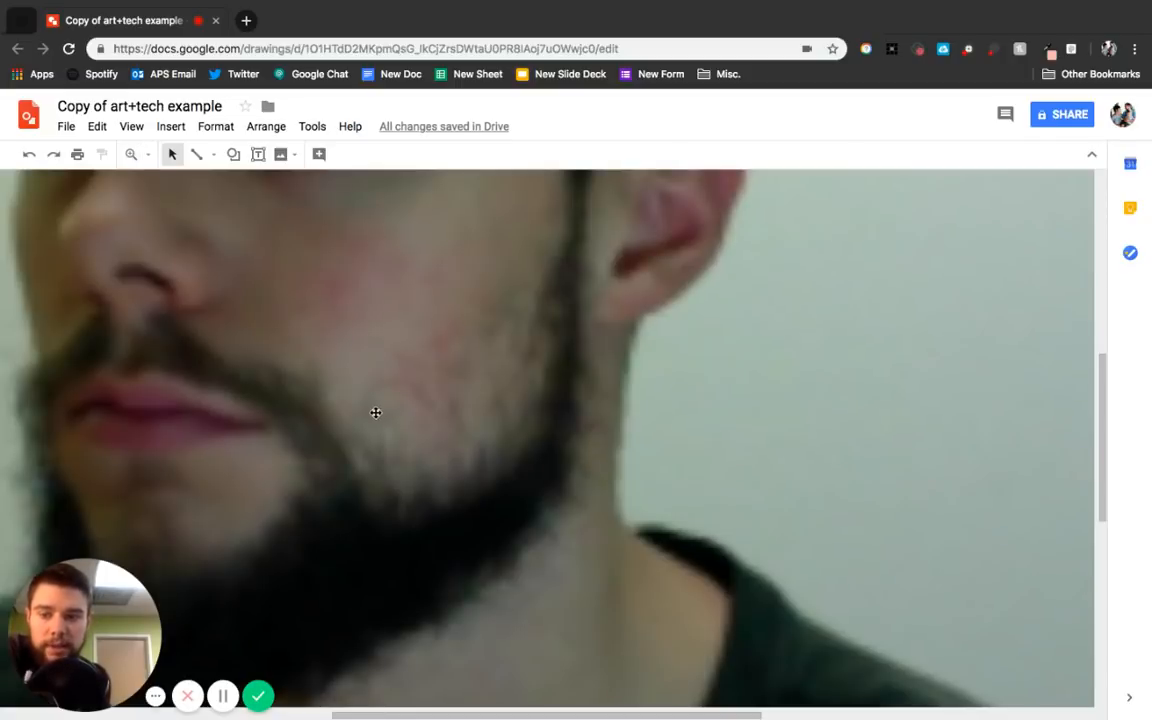
pyautogui.scroll(4, 371, 430)
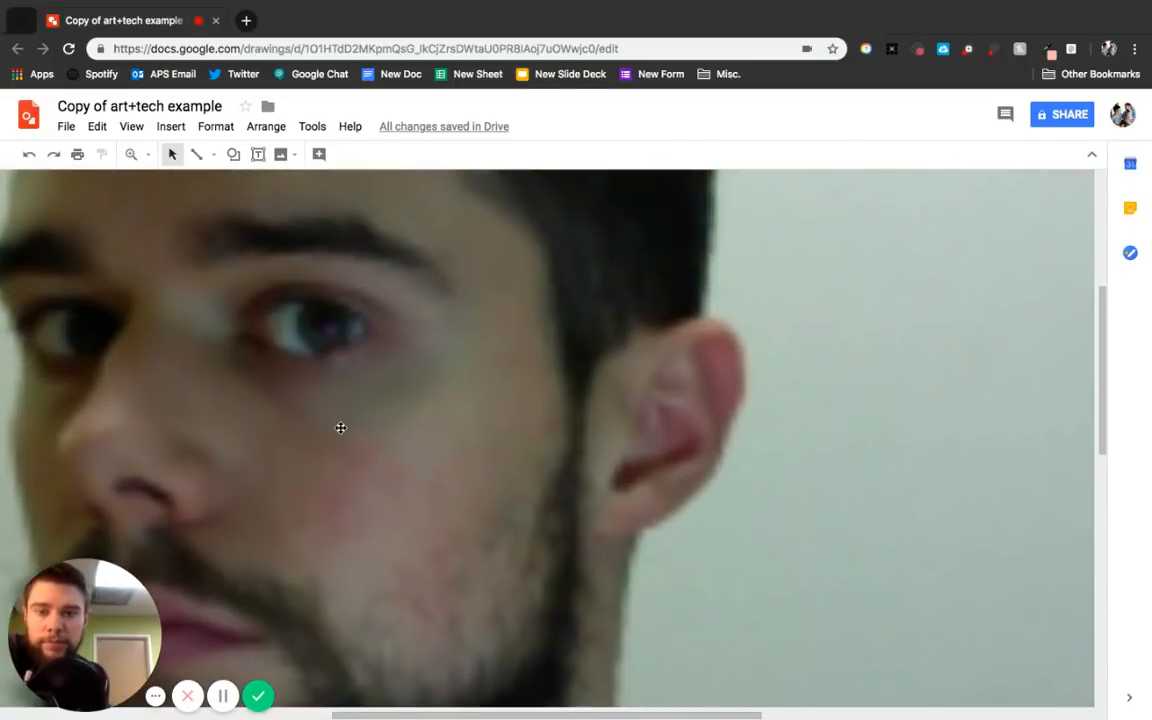
pyautogui.hscroll(-4, 340, 428)
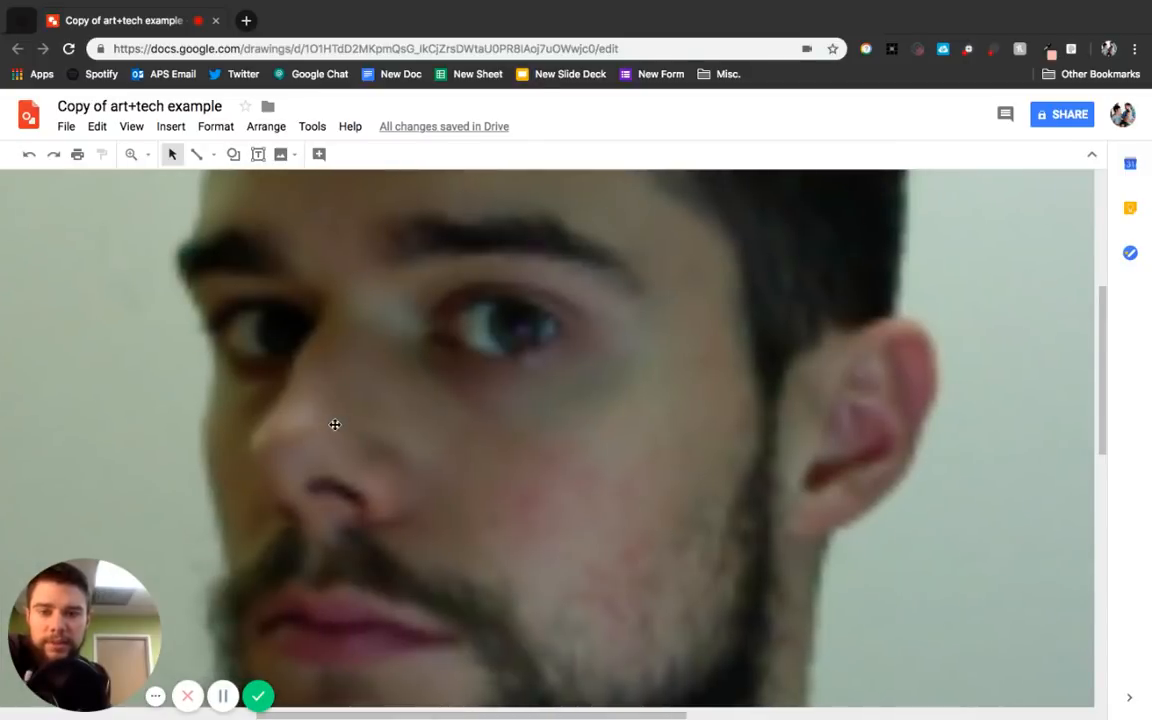
pyautogui.hscroll(2, 335, 424)
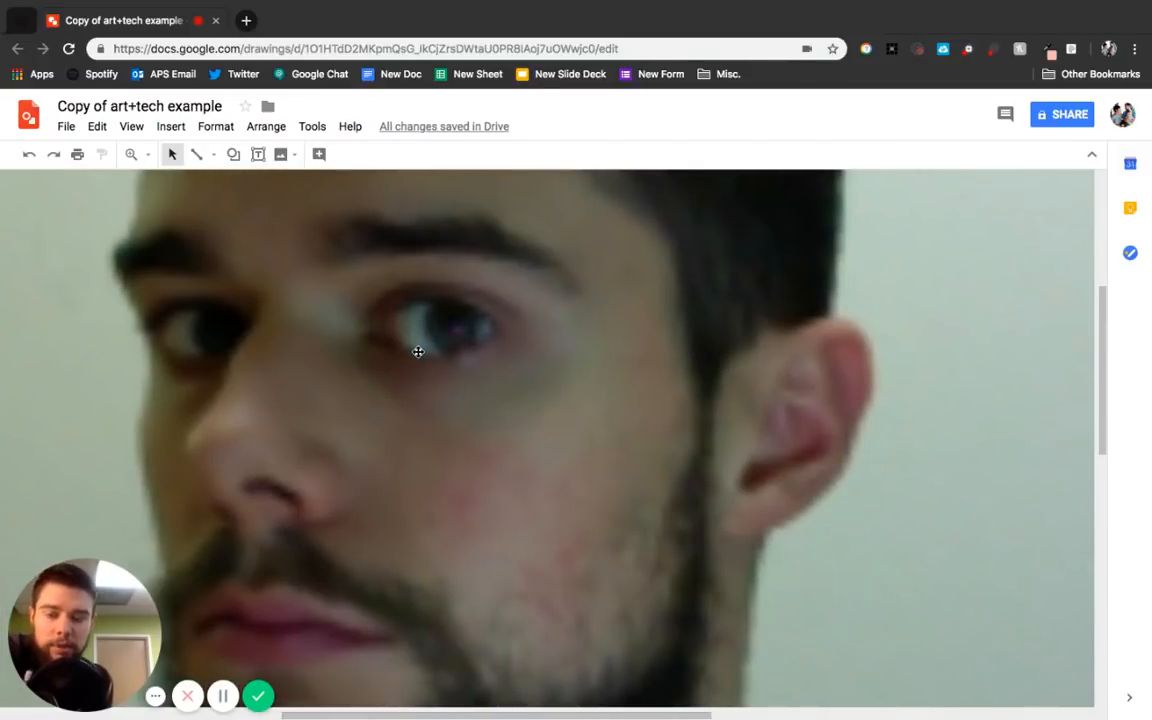
pyautogui.click(213, 156)
pyautogui.click(232, 268)
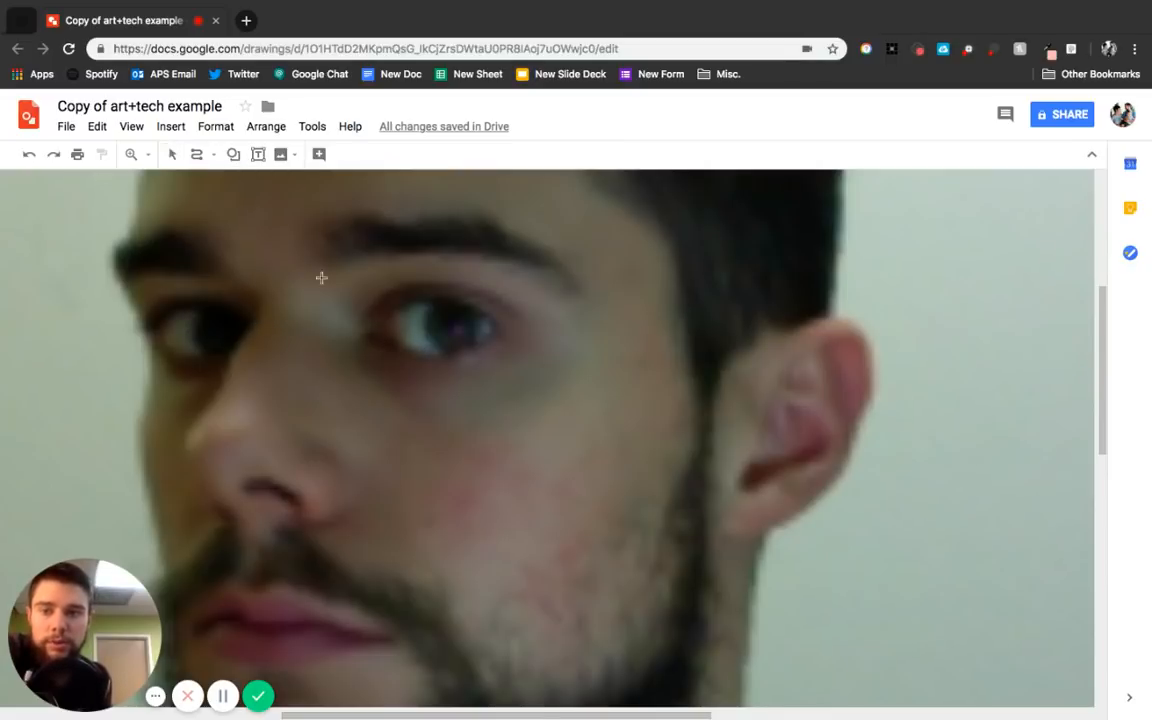
pyautogui.click(382, 328)
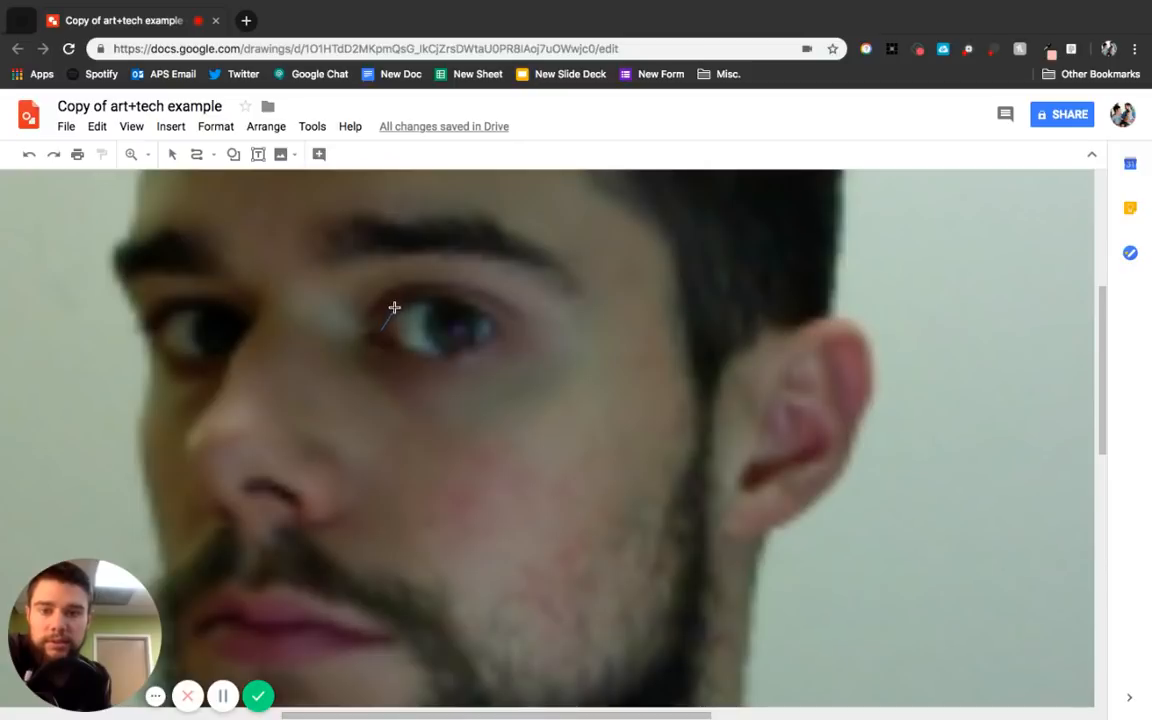
pyautogui.click(396, 308)
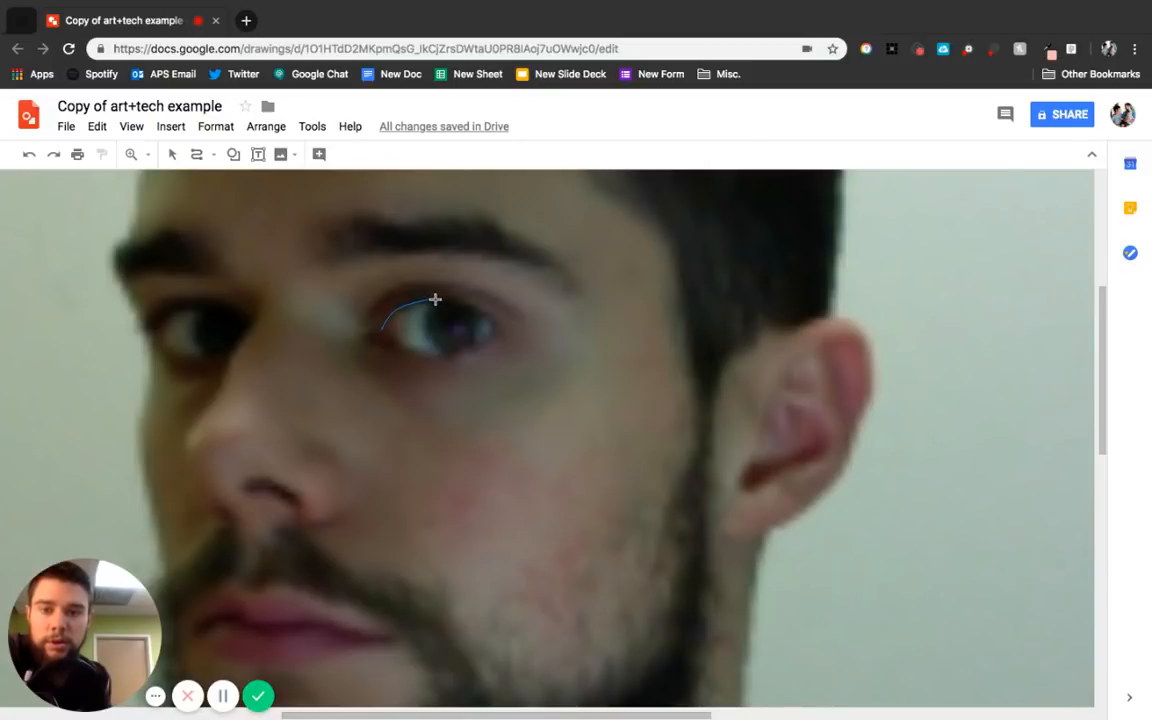
pyautogui.click(435, 299)
pyautogui.click(500, 326)
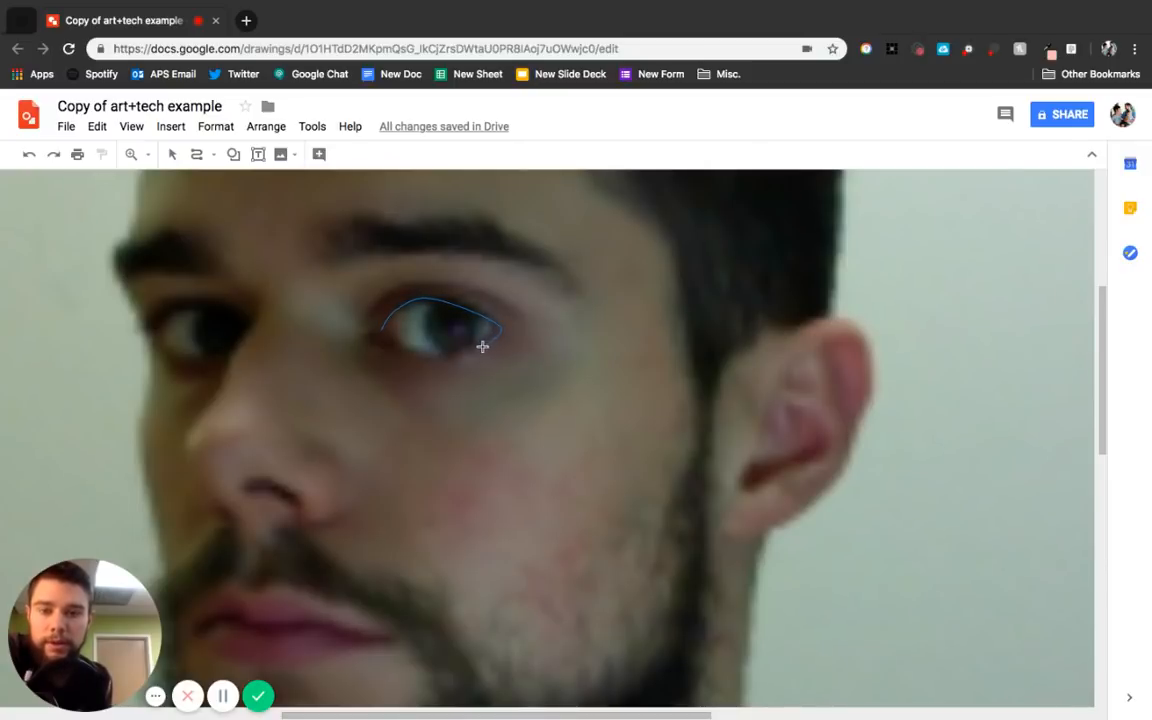
pyautogui.click(382, 330)
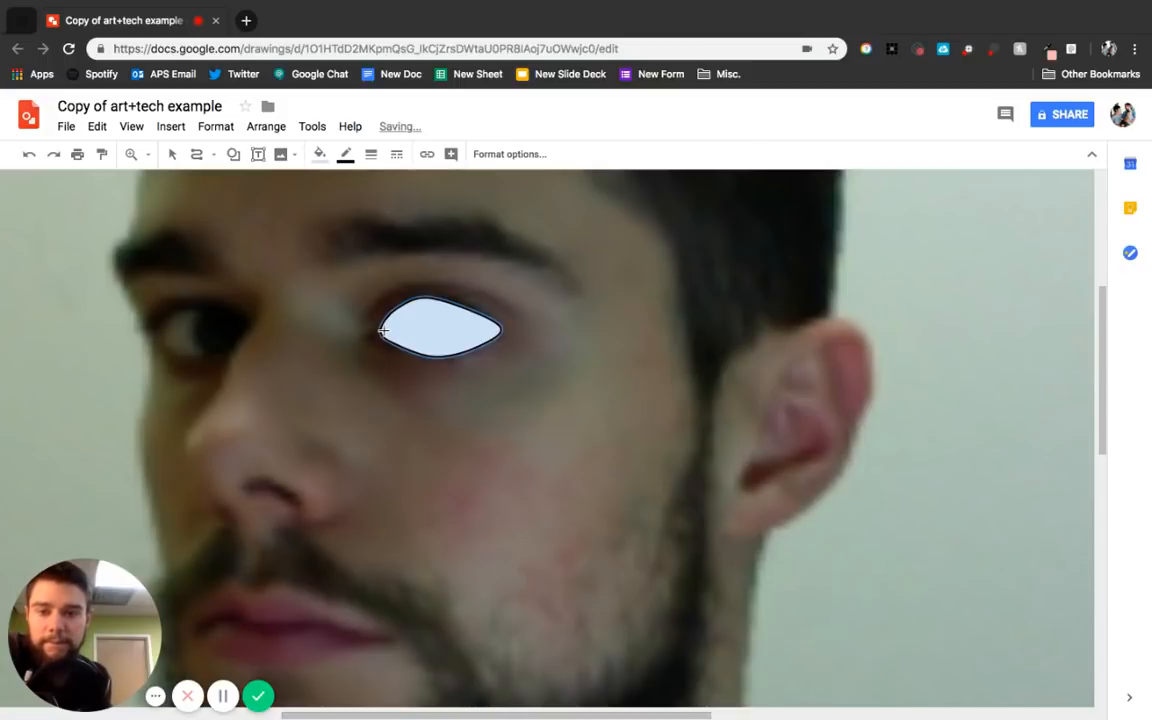
pyautogui.click(322, 158)
pyautogui.click(332, 213)
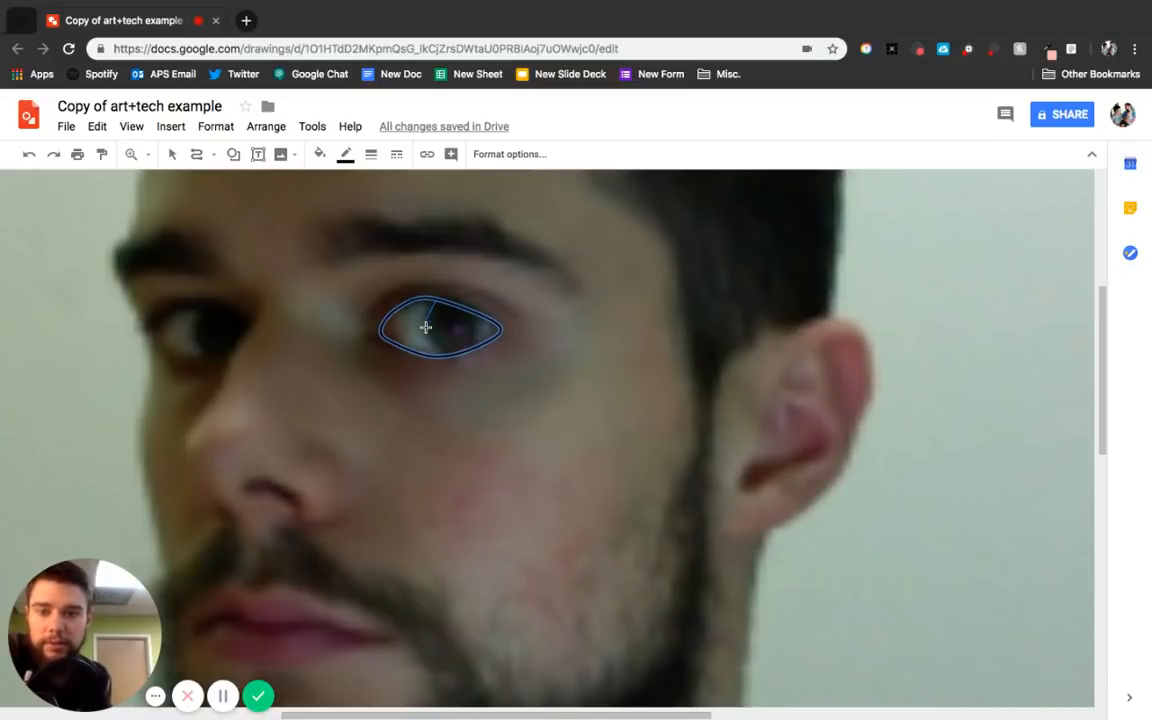
# Trace the iris inside the eye outline with a closed curve and set its fill to transparent.
pyautogui.click(426, 327)
pyautogui.click(450, 352)
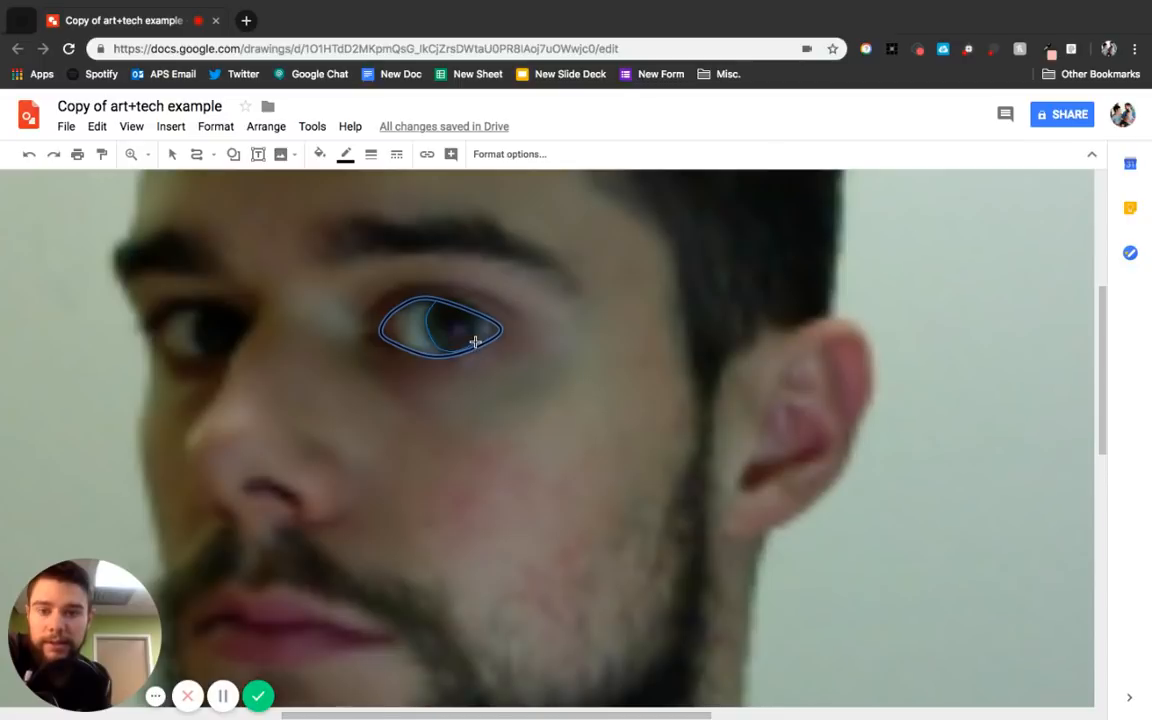
pyautogui.click(474, 341)
pyautogui.click(473, 316)
pyautogui.click(435, 299)
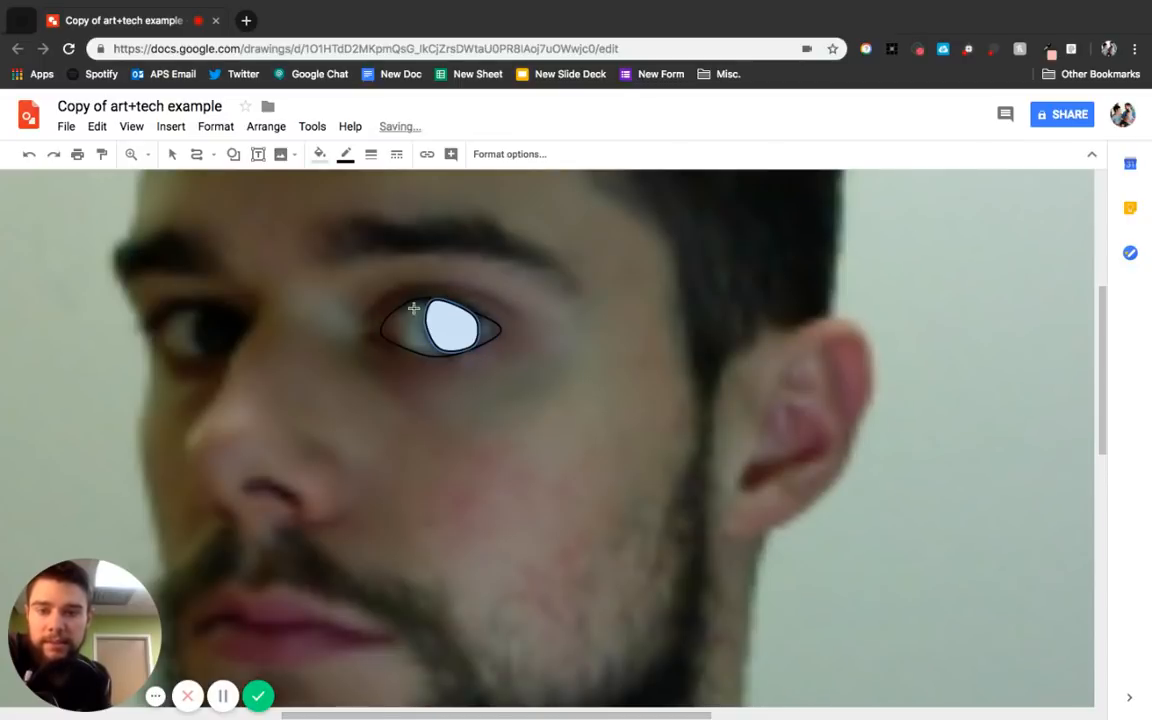
pyautogui.click(319, 154)
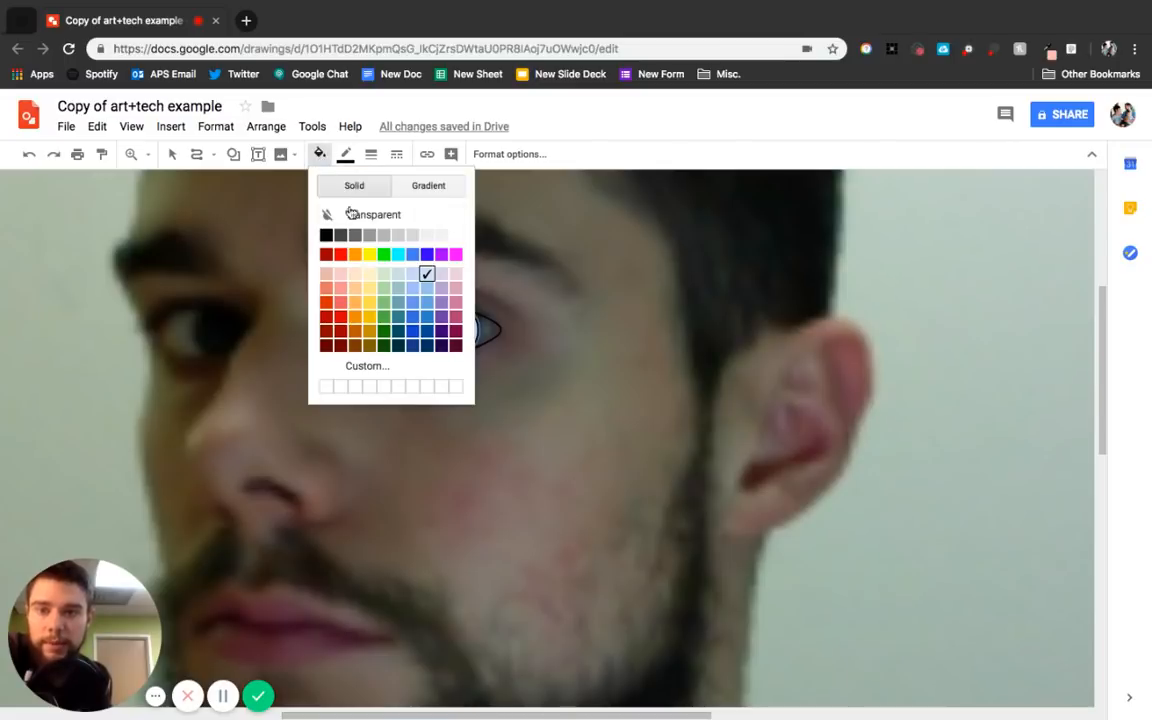
pyautogui.click(358, 212)
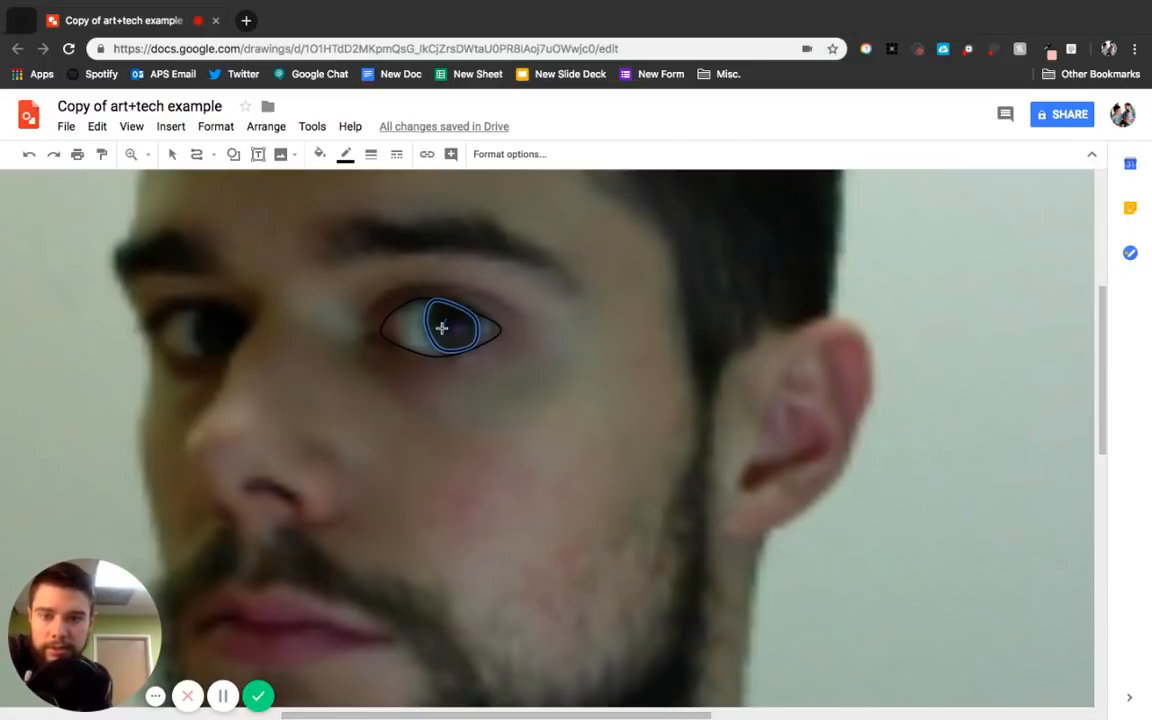
# Trace a small pupil circle inside the iris and set its fill to transparent.
pyautogui.click(442, 328)
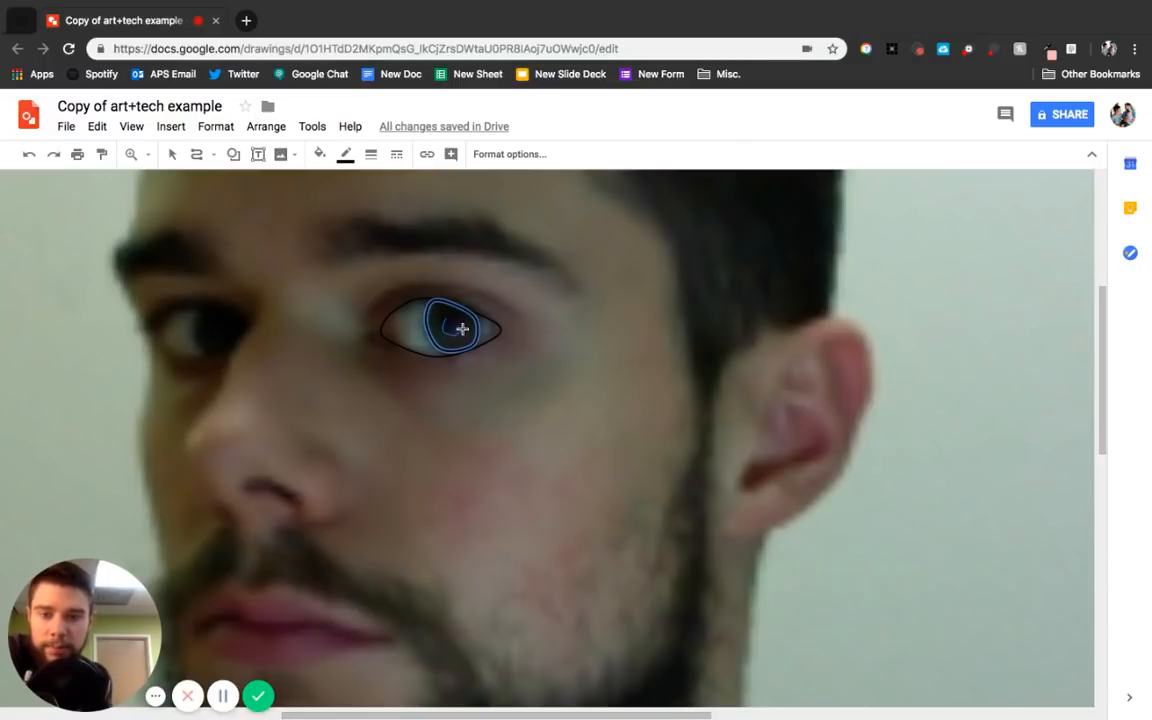
pyautogui.click(460, 323)
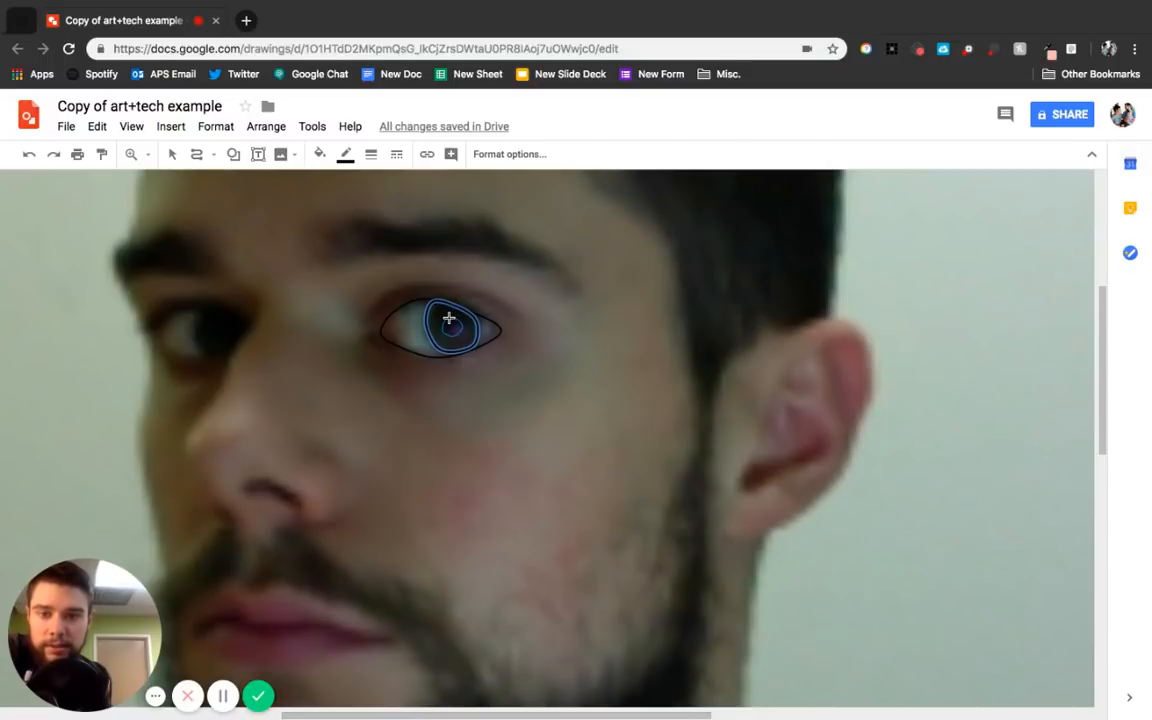
pyautogui.click(449, 319)
pyautogui.click(320, 155)
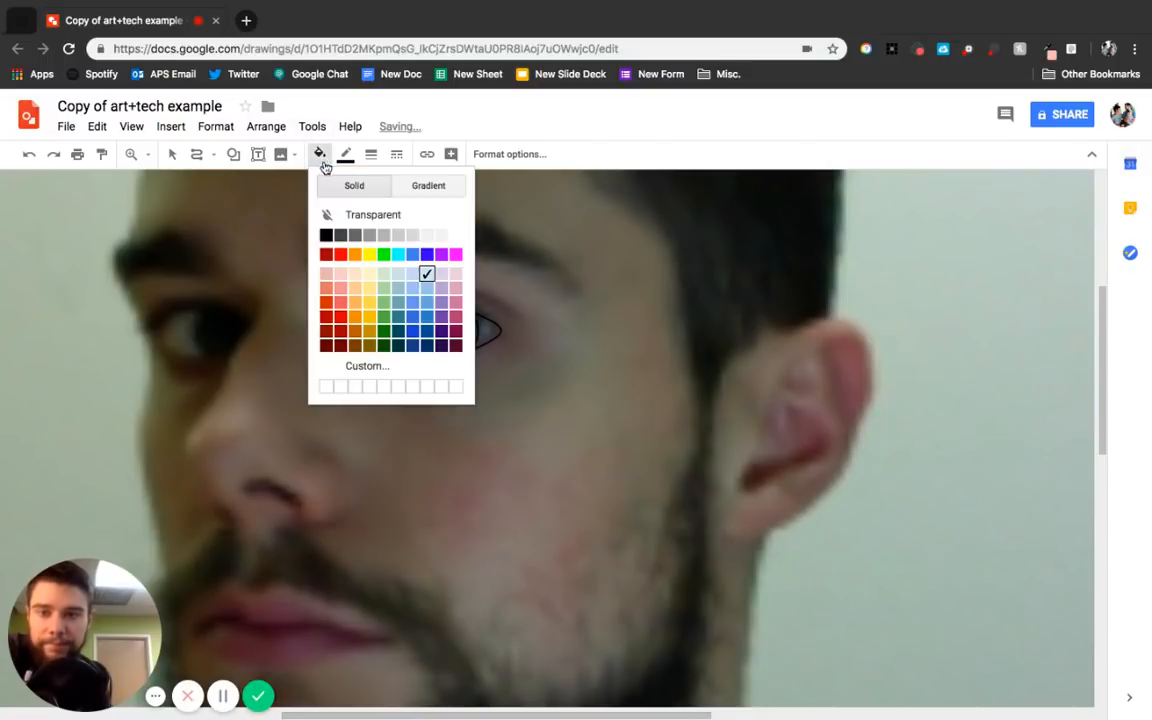
pyautogui.click(366, 214)
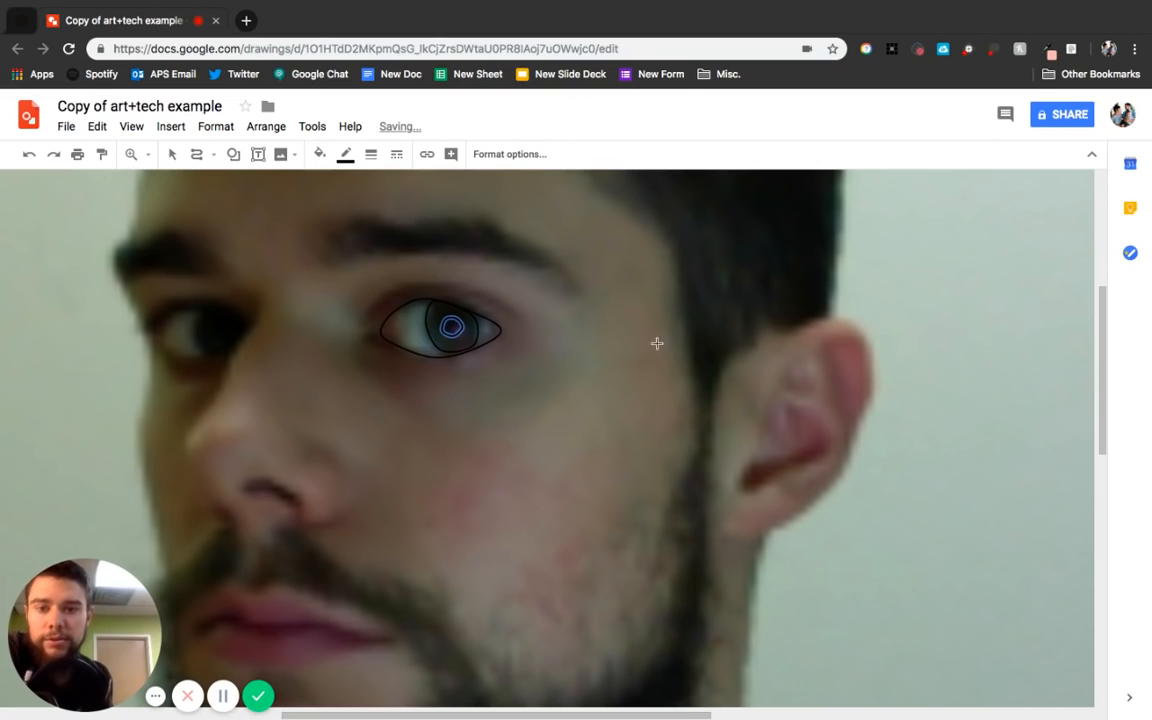
pyautogui.moveTo(605, 365)
pyautogui.mouseDown()
pyautogui.moveTo(977, 198)
pyautogui.moveTo(958, 230)
pyautogui.mouseUp()
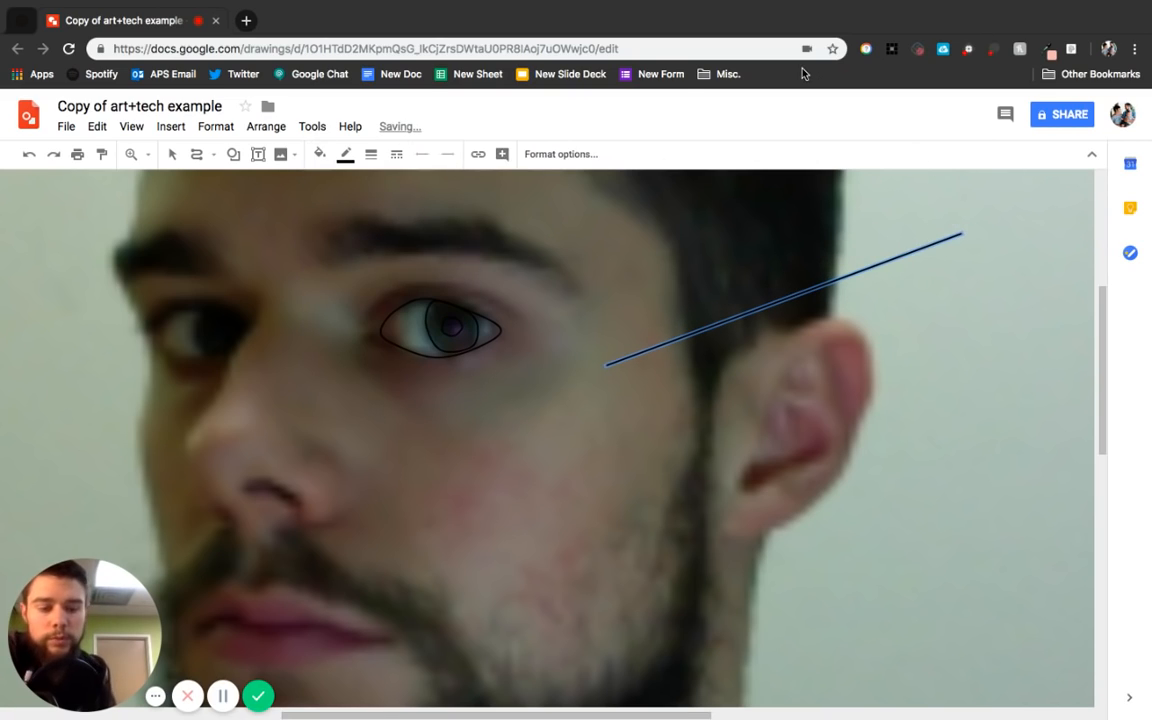
pyautogui.press('BackSpace')
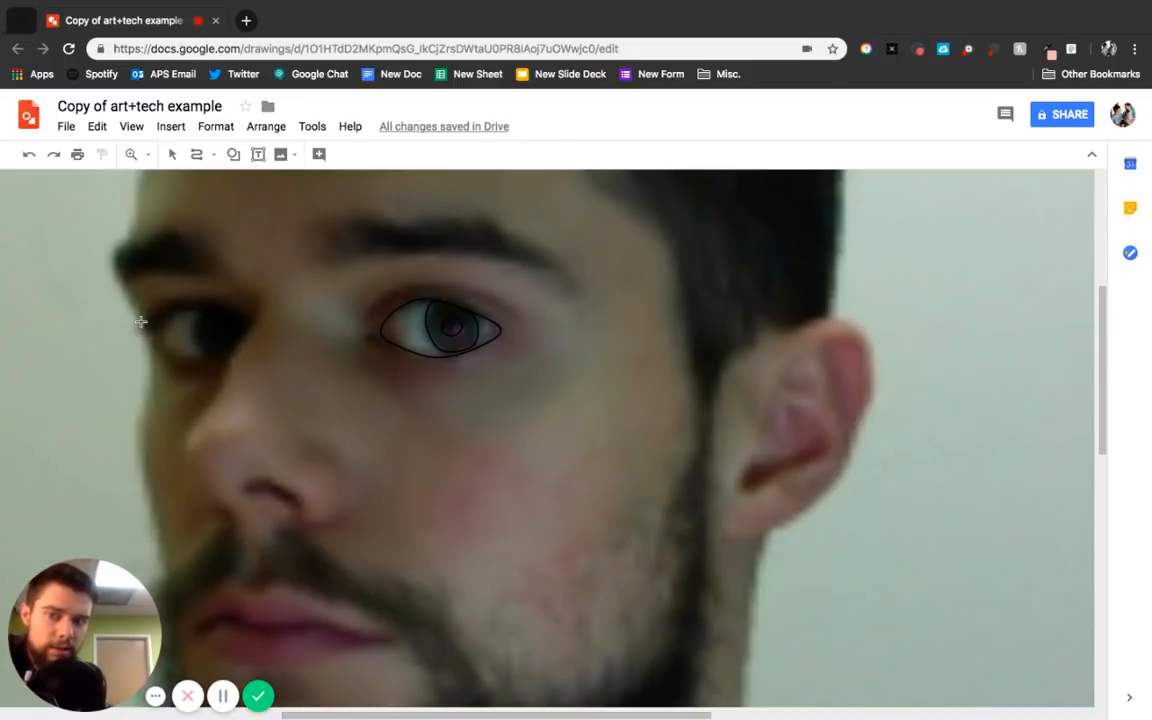
pyautogui.moveTo(121, 320)
pyautogui.mouseDown()
pyautogui.moveTo(144, 267)
pyautogui.moveTo(239, 272)
pyautogui.moveTo(270, 307)
pyautogui.moveTo(265, 342)
pyautogui.moveTo(239, 368)
pyautogui.moveTo(166, 386)
pyautogui.moveTo(101, 299)
pyautogui.moveTo(112, 295)
pyautogui.mouseUp()
pyautogui.click(320, 154)
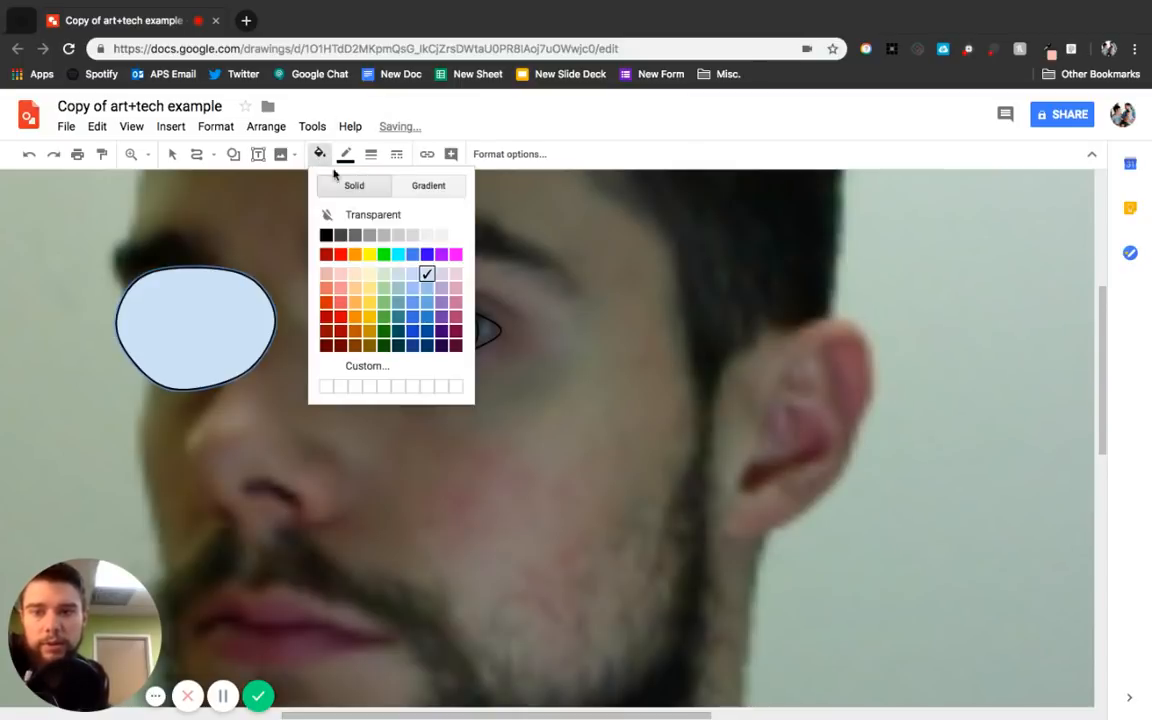
pyautogui.click(354, 211)
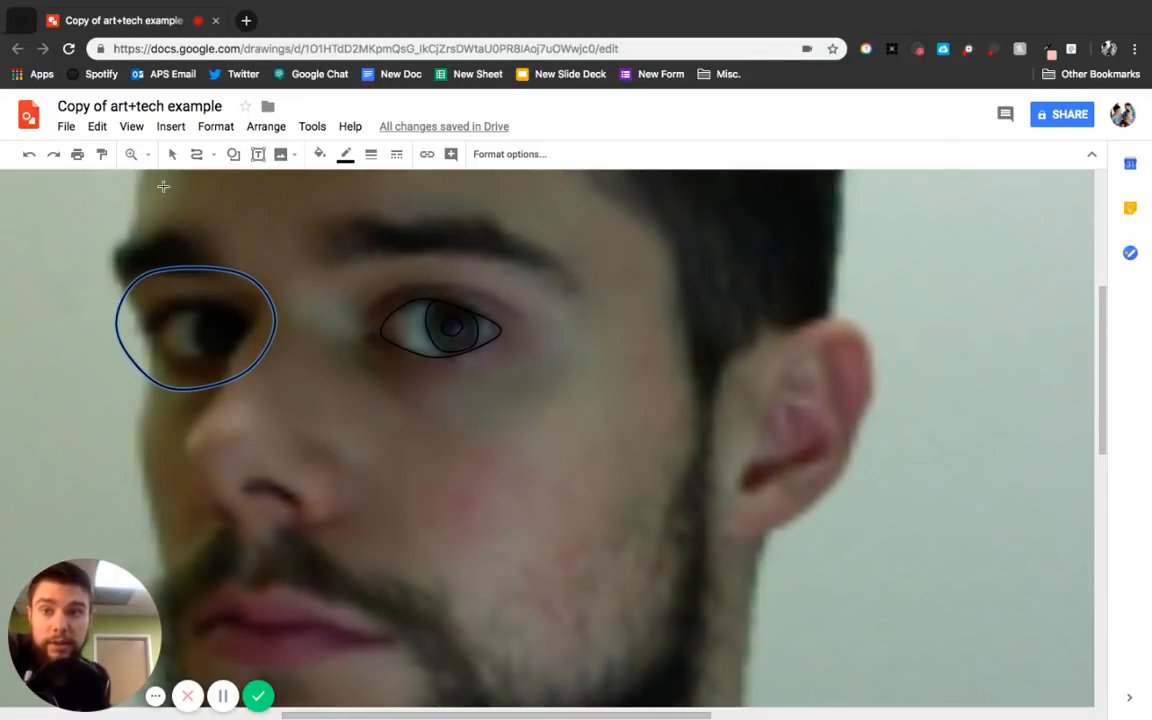
pyautogui.click(172, 155)
pyautogui.click(185, 278)
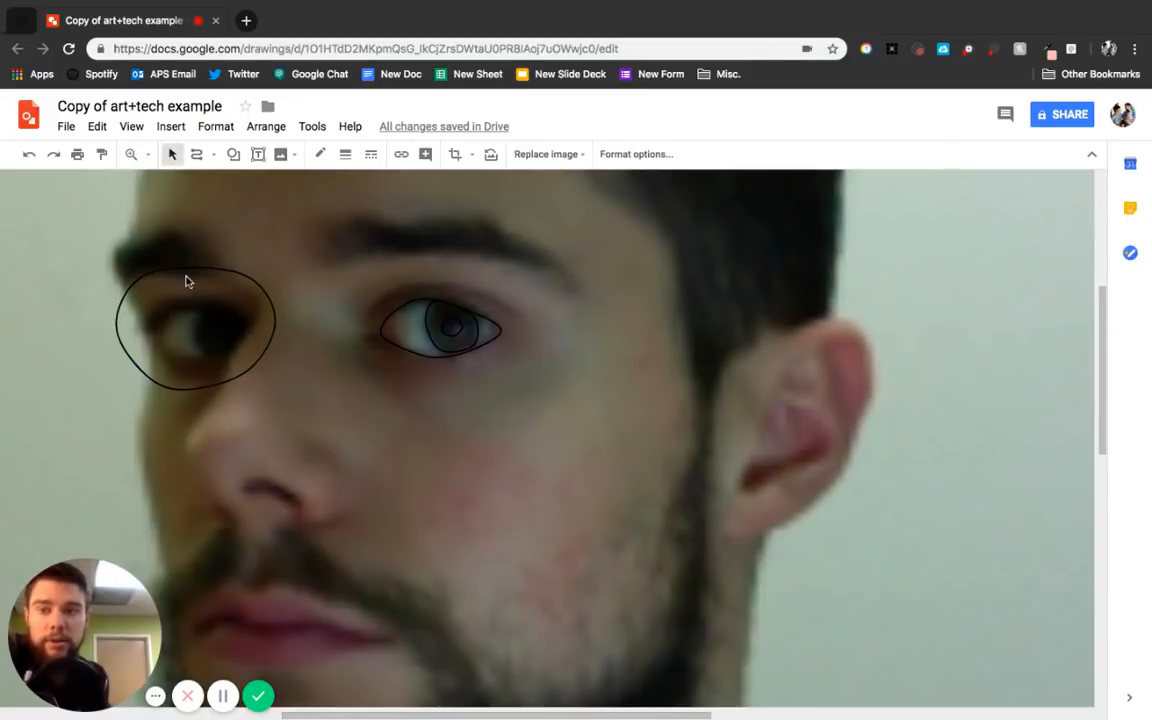
pyautogui.click(185, 270)
pyautogui.press('Delete')
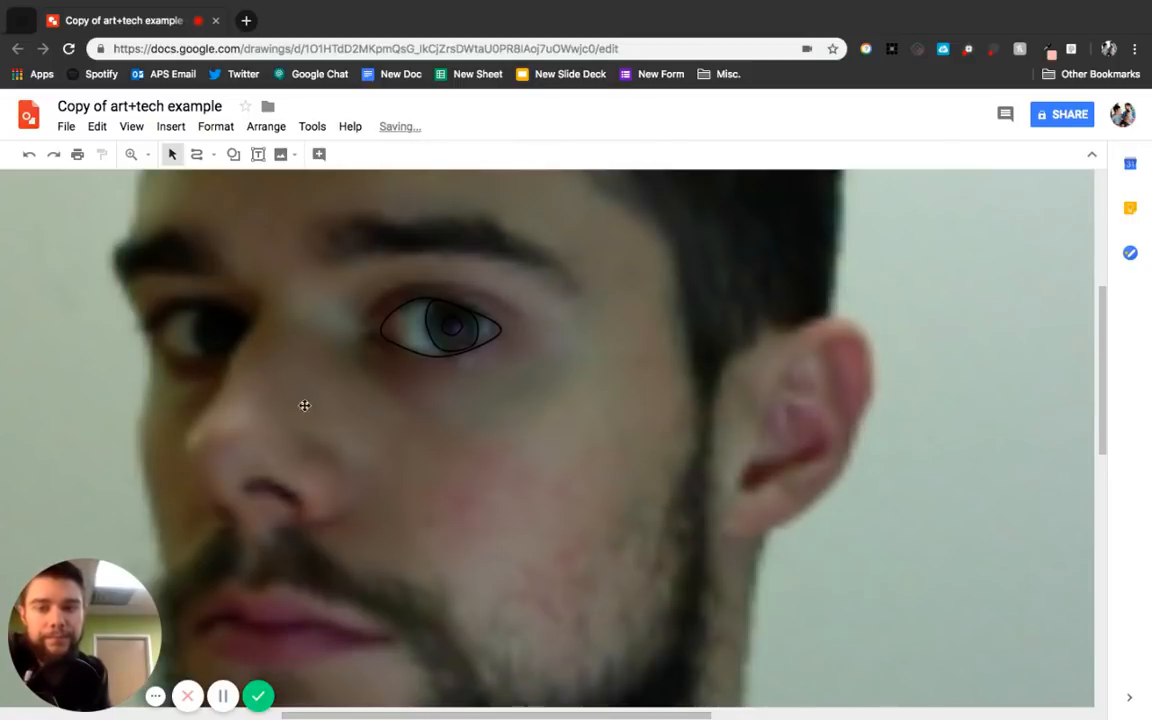
# Nudge the photo slightly down and right, and delete the traced iris, pupil and eye outline shapes.
pyautogui.moveTo(368, 288); pyautogui.dragTo(435, 340)
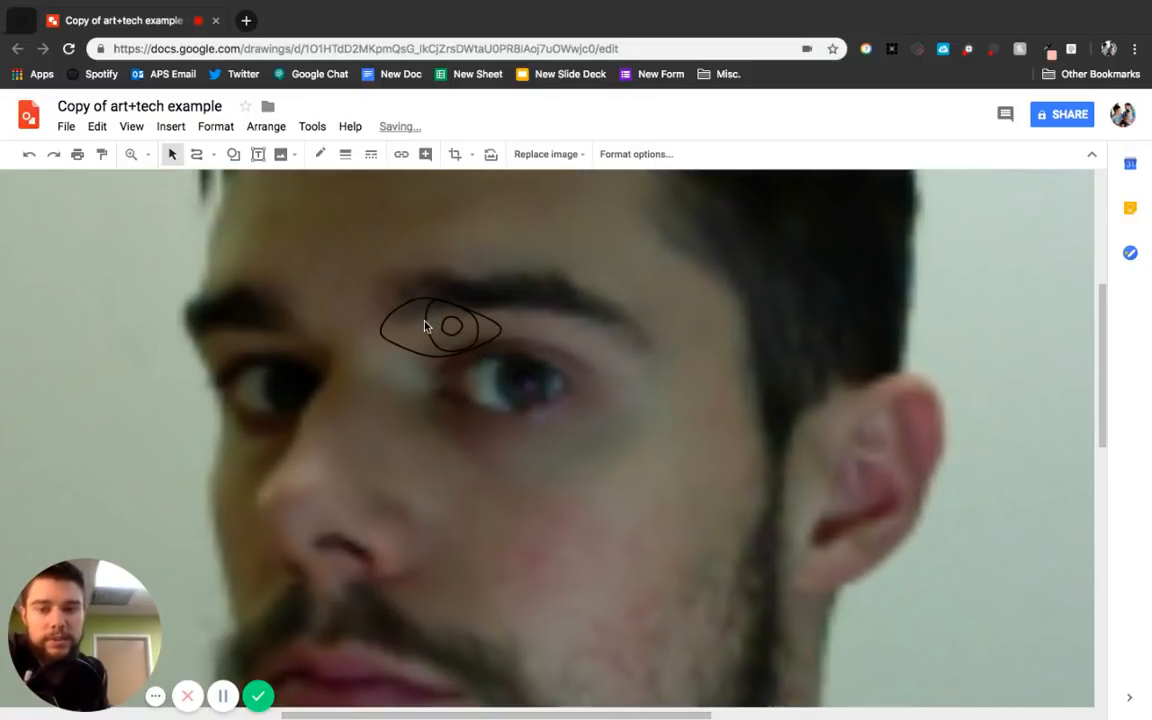
pyautogui.click(427, 324)
pyautogui.press('Delete')
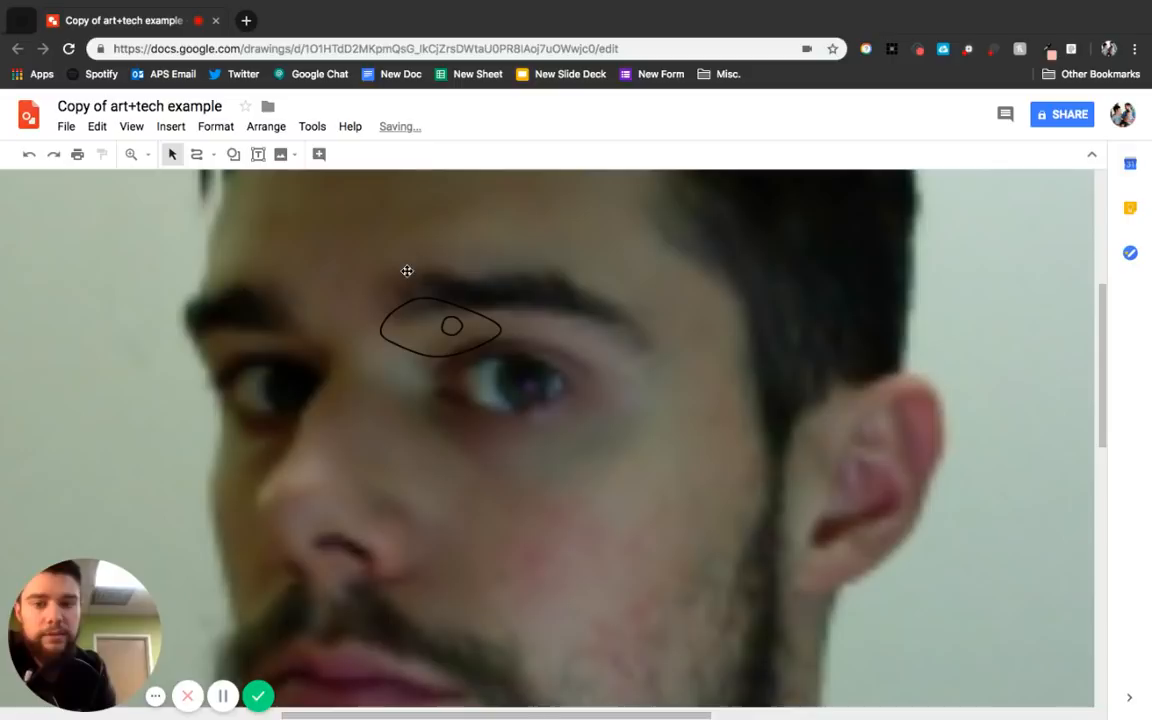
pyautogui.click(449, 324)
pyautogui.press('Delete')
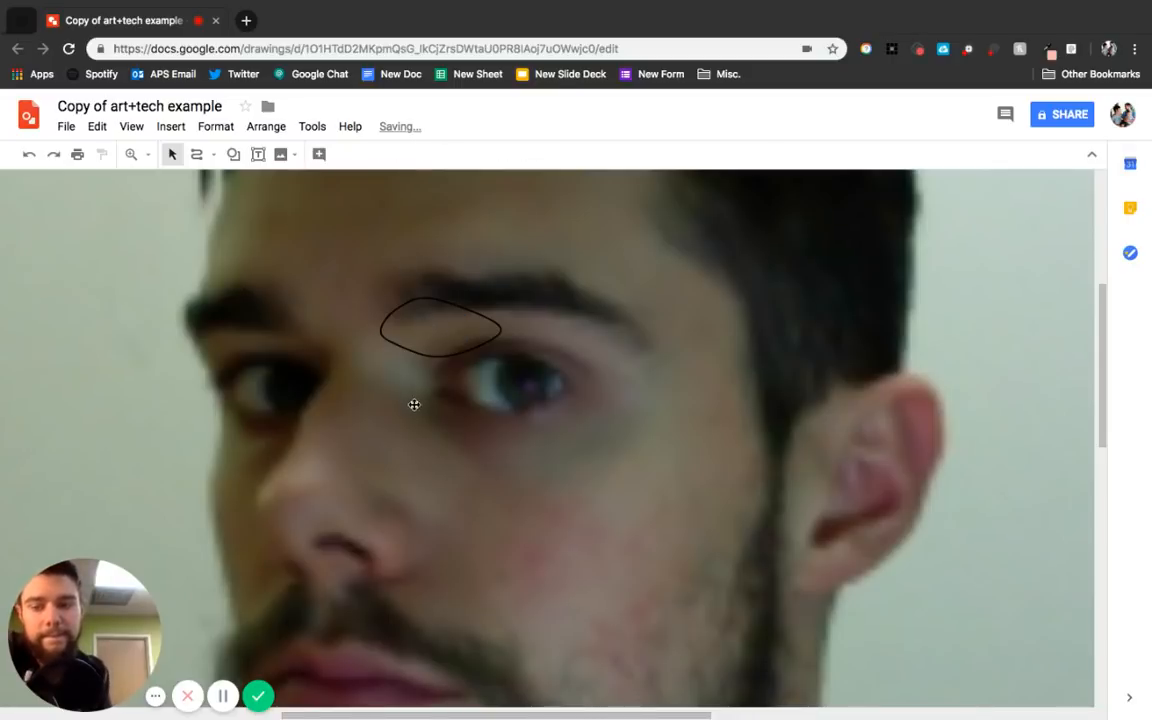
pyautogui.click(433, 355)
pyautogui.press('Delete')
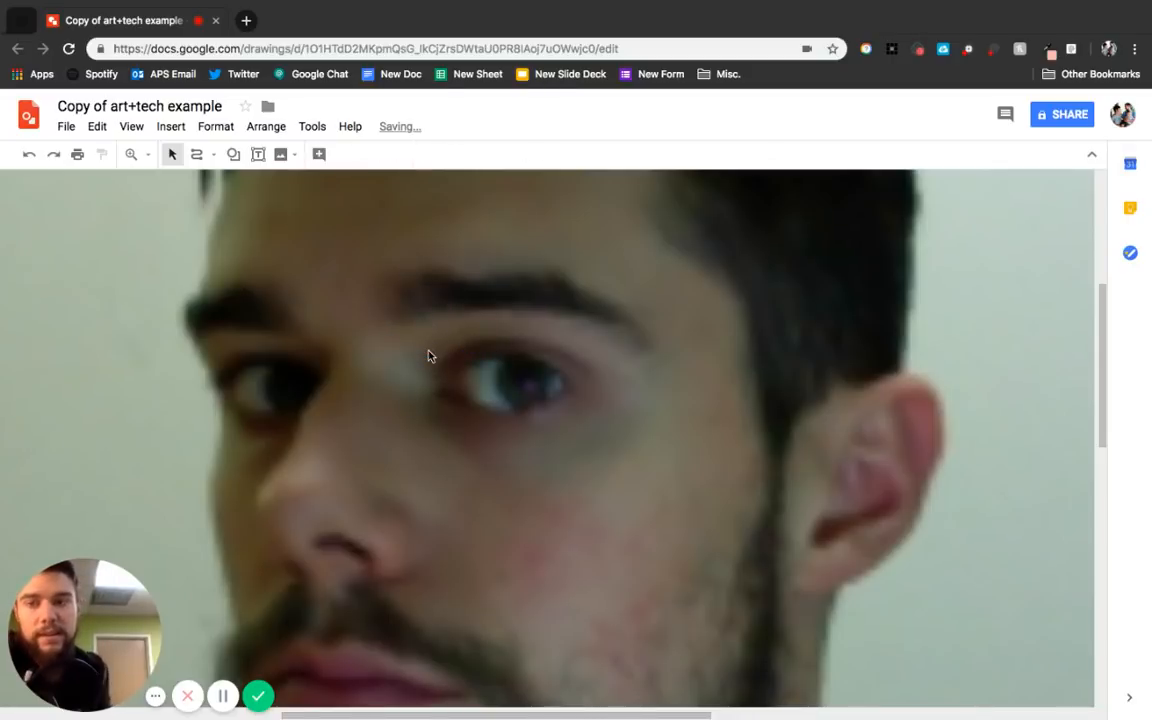
# Zoom the view back out to fit the whole drawing.
pyautogui.click(148, 155)
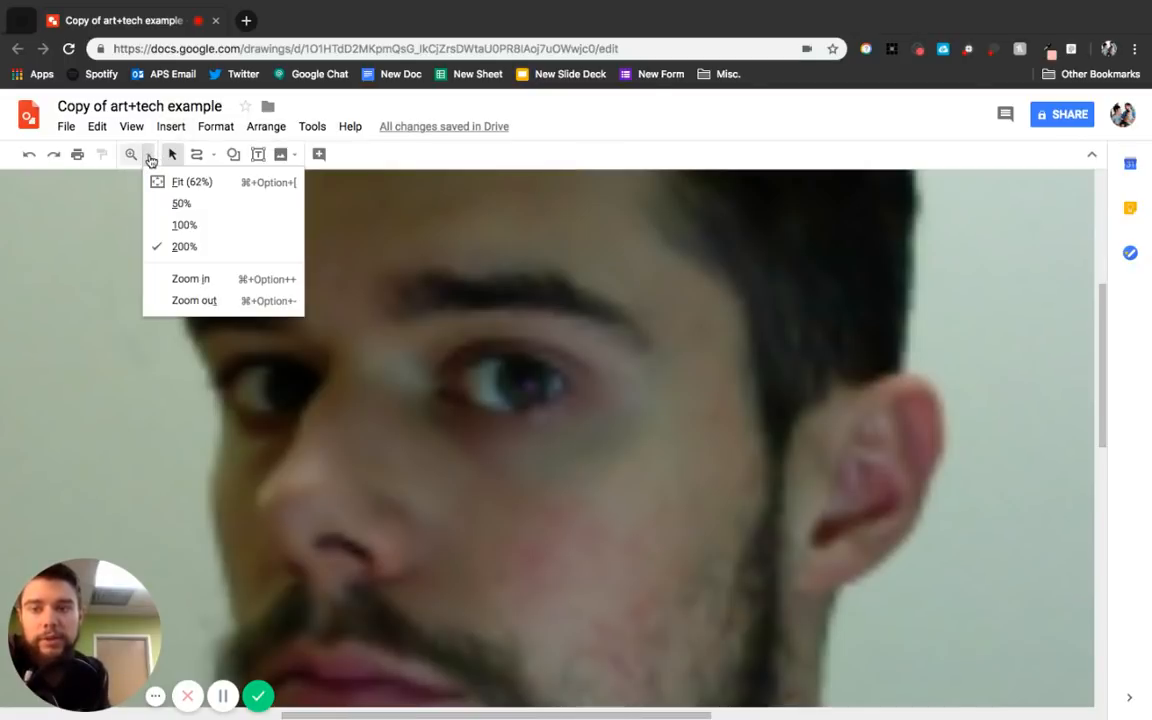
pyautogui.click(149, 157)
pyautogui.click(150, 158)
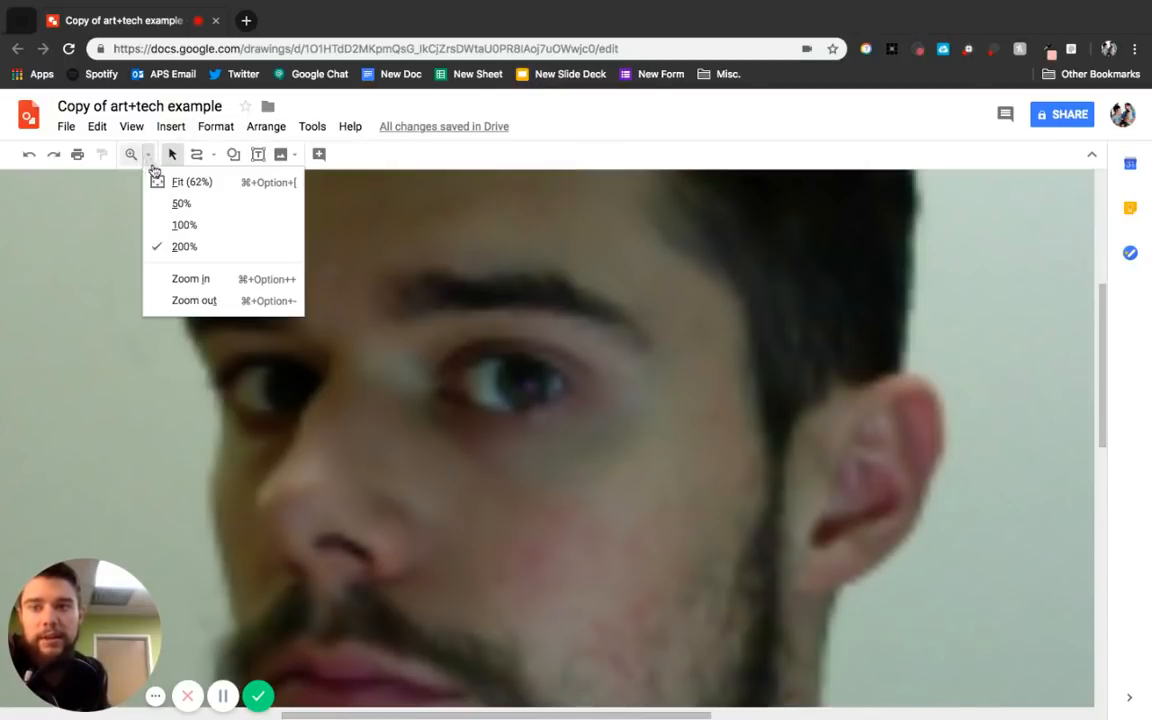
pyautogui.click(182, 181)
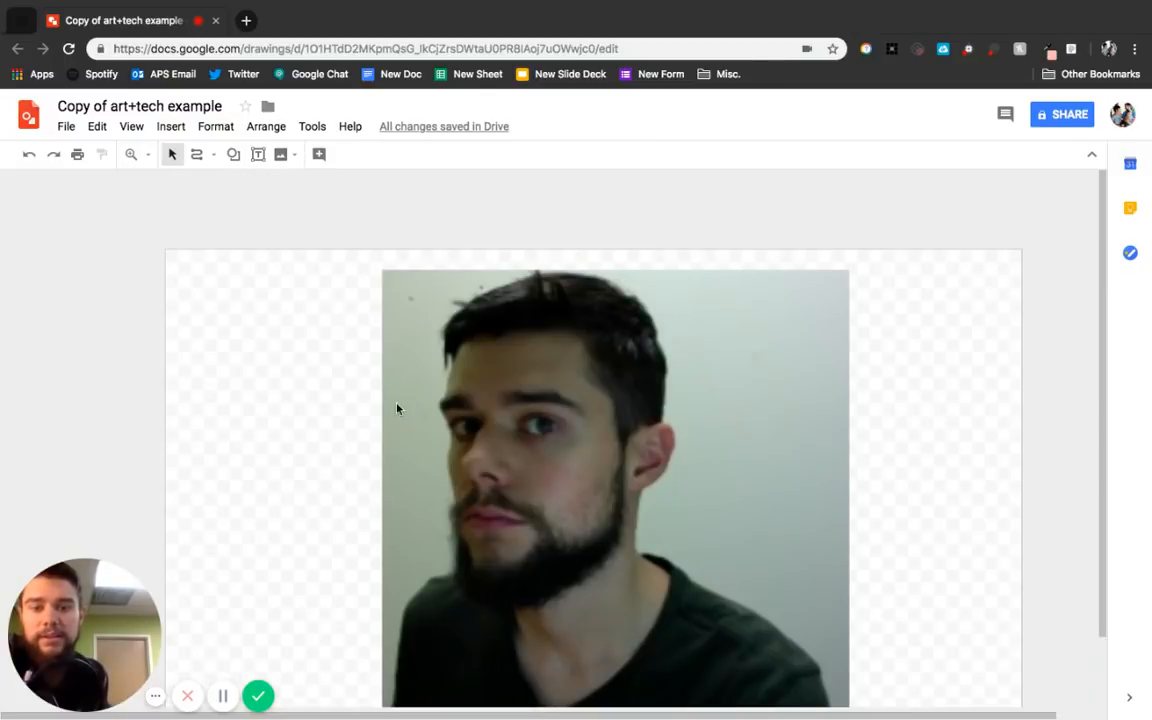
pyautogui.scroll(-1, 861, 409)
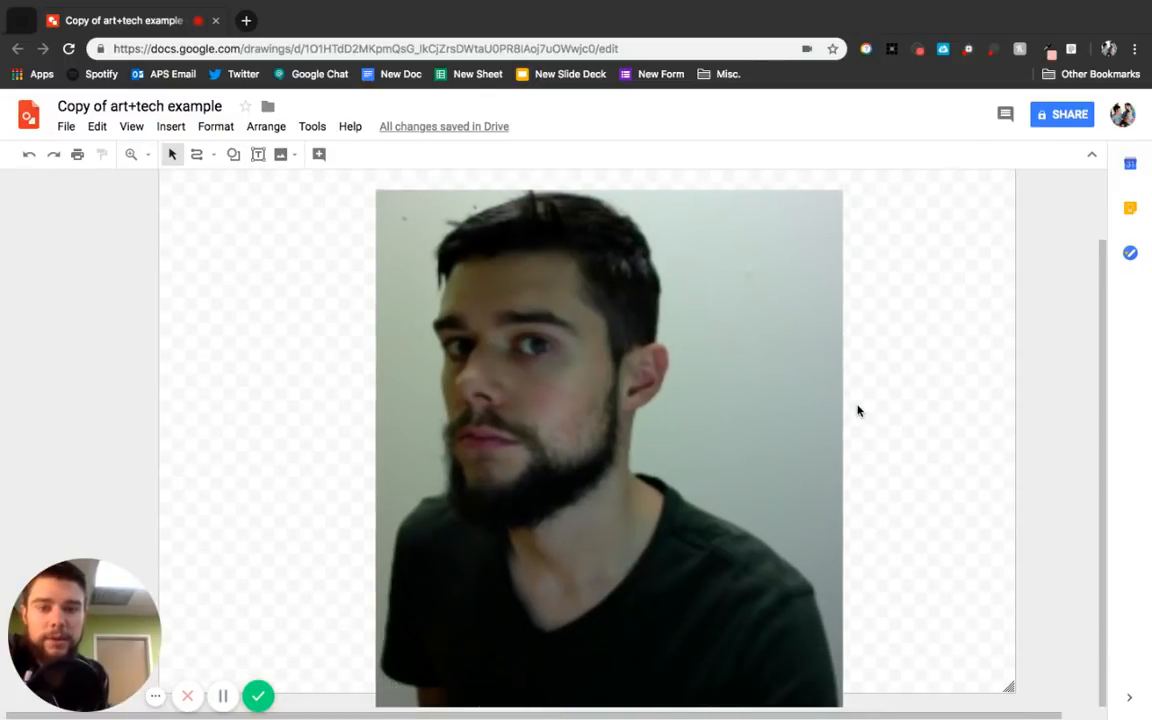
# Nudge the portrait photo slightly upward on the canvas and deselect it.
pyautogui.click(764, 390)
pyautogui.moveTo(763, 391); pyautogui.dragTo(760, 373)
pyautogui.scroll(1, 929, 383)
pyautogui.click(938, 381)
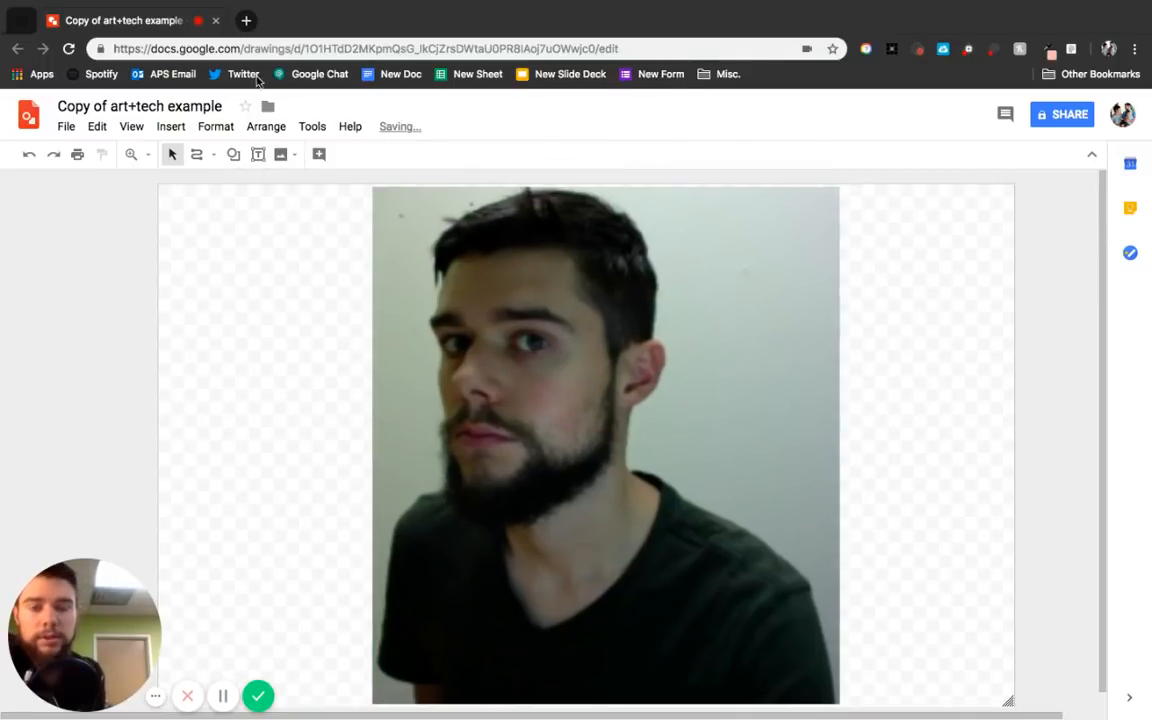
# Trace the shirt outline with a closed curve around the torso and set its fill to transparent.
pyautogui.click(197, 156)
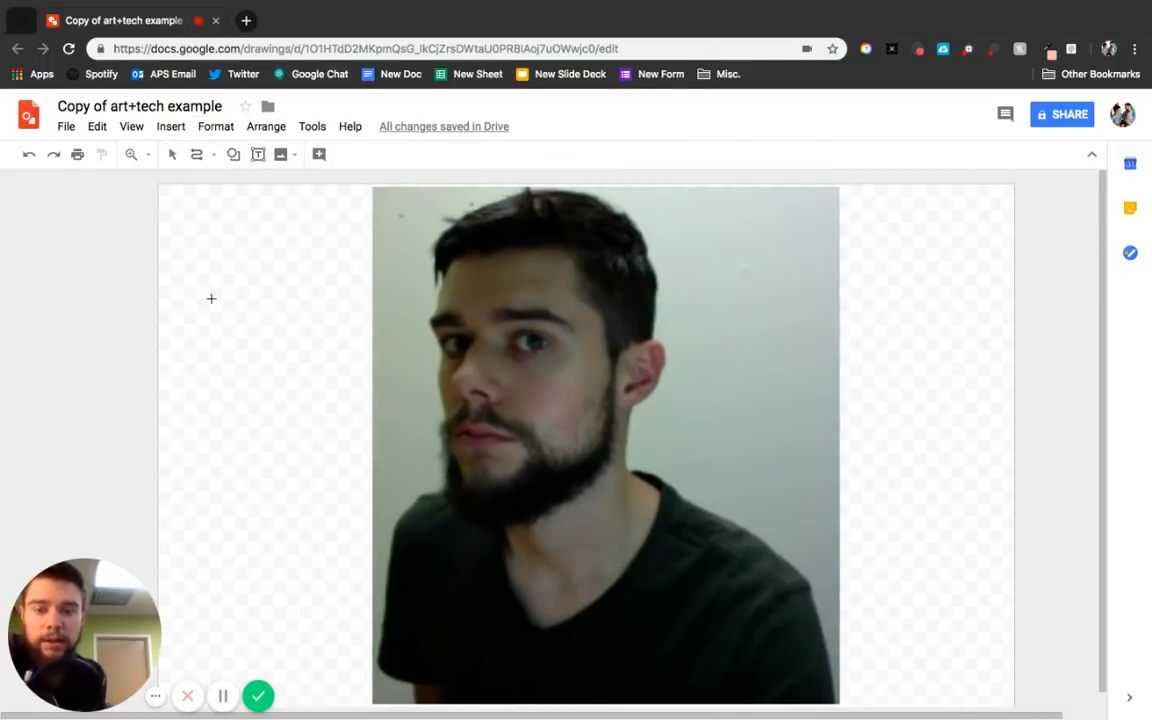
pyautogui.moveTo(441, 679); pyautogui.dragTo(381, 671)
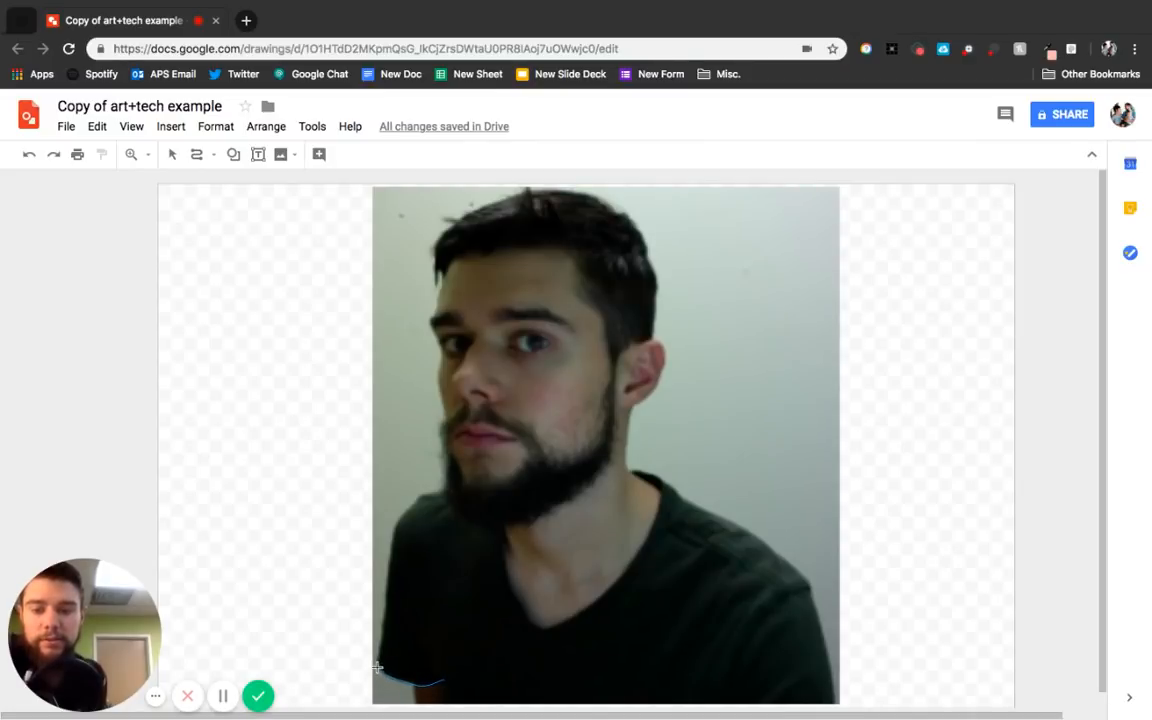
pyautogui.moveTo(380, 661)
pyautogui.mouseDown()
pyautogui.moveTo(394, 519)
pyautogui.moveTo(412, 493)
pyautogui.moveTo(441, 493)
pyautogui.moveTo(456, 514)
pyautogui.moveTo(493, 523)
pyautogui.moveTo(518, 604)
pyautogui.moveTo(539, 624)
pyautogui.moveTo(573, 614)
pyautogui.moveTo(633, 561)
pyautogui.moveTo(631, 470)
pyautogui.mouseUp()
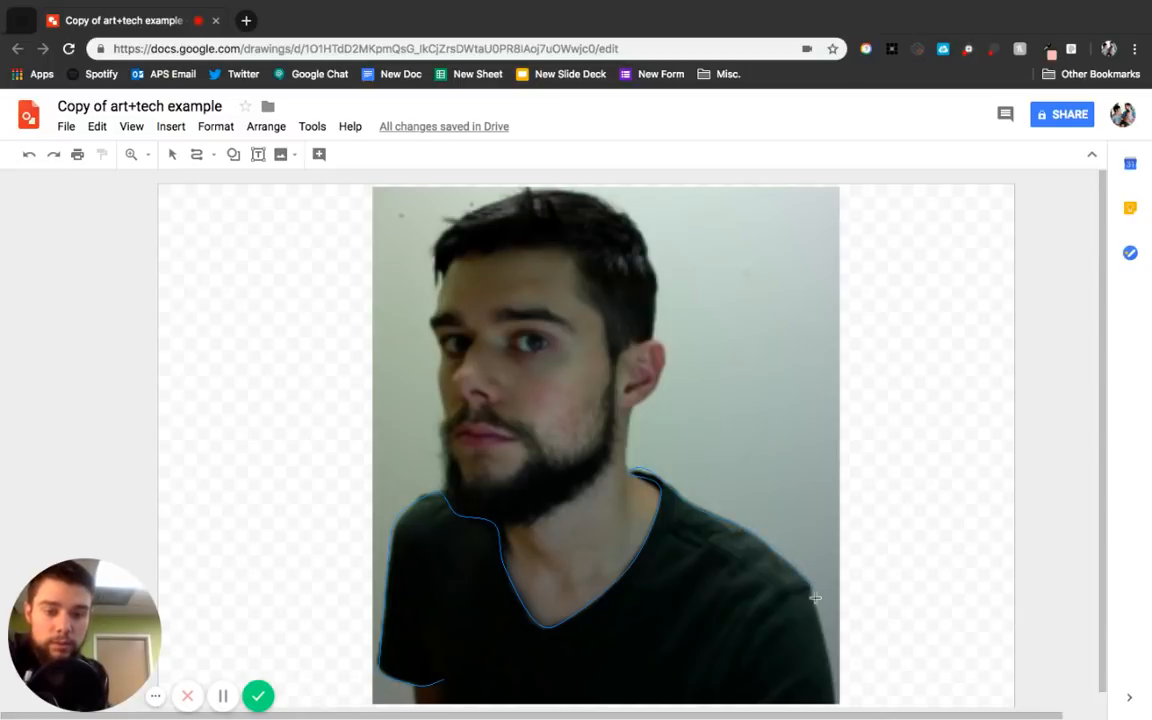
pyautogui.click(835, 703)
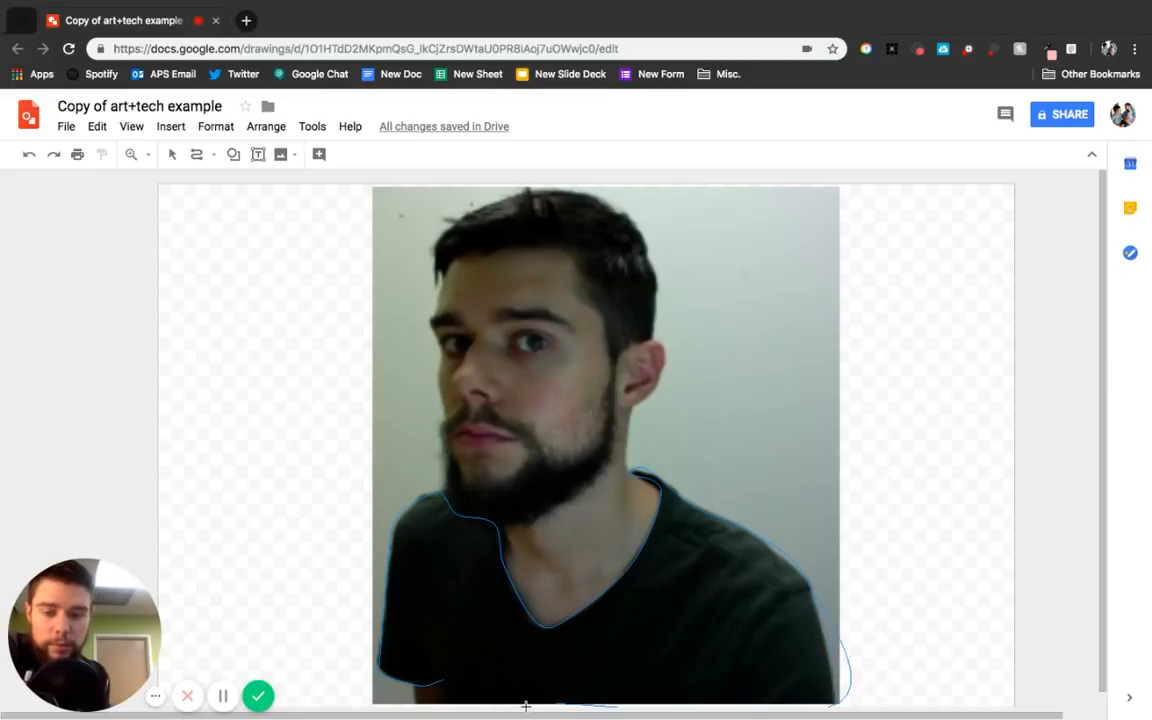
pyautogui.click(446, 701)
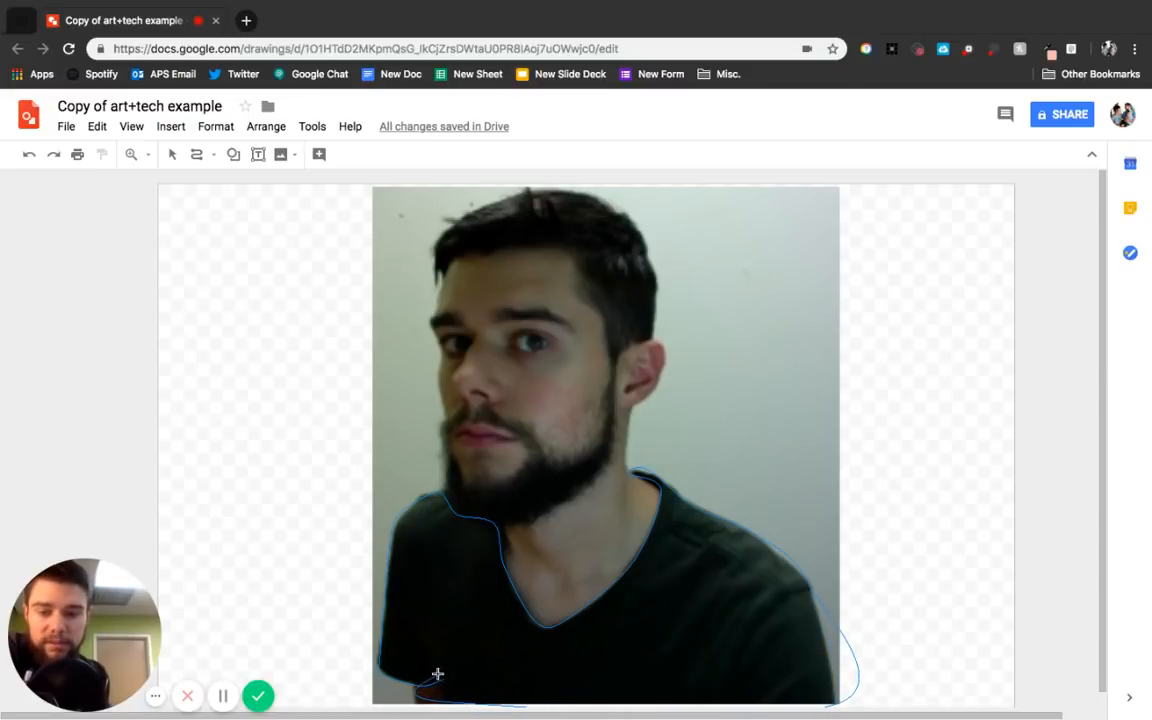
pyautogui.doubleClick(440, 675)
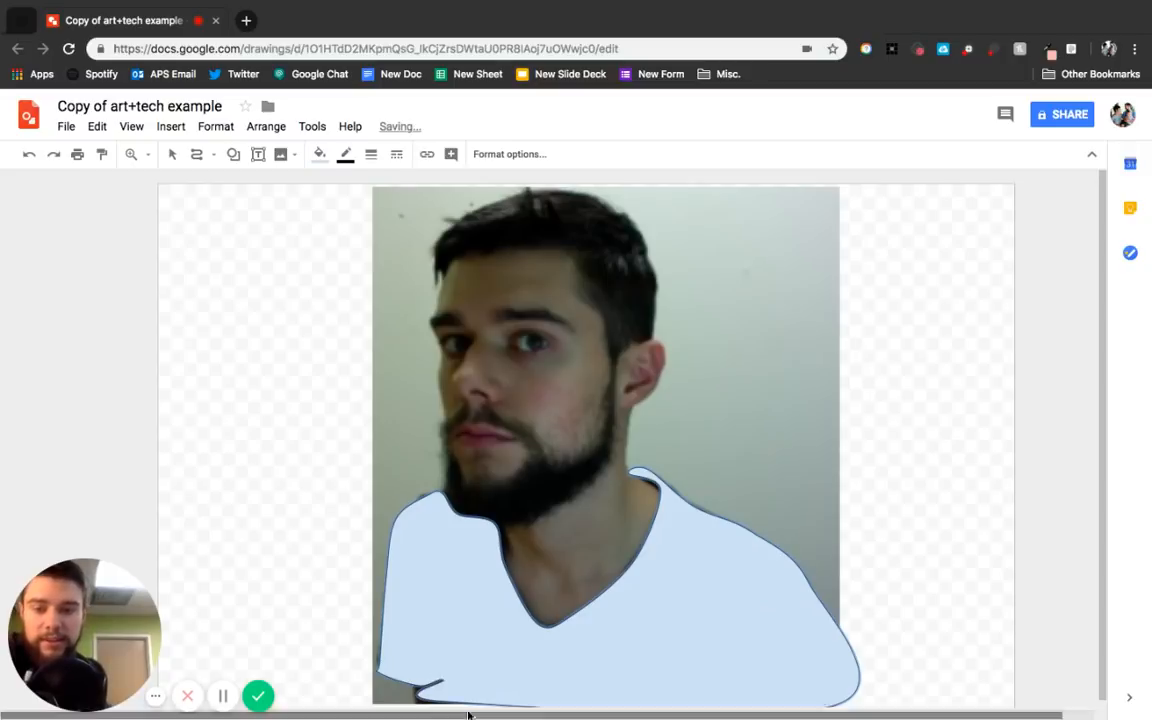
pyautogui.click(318, 154)
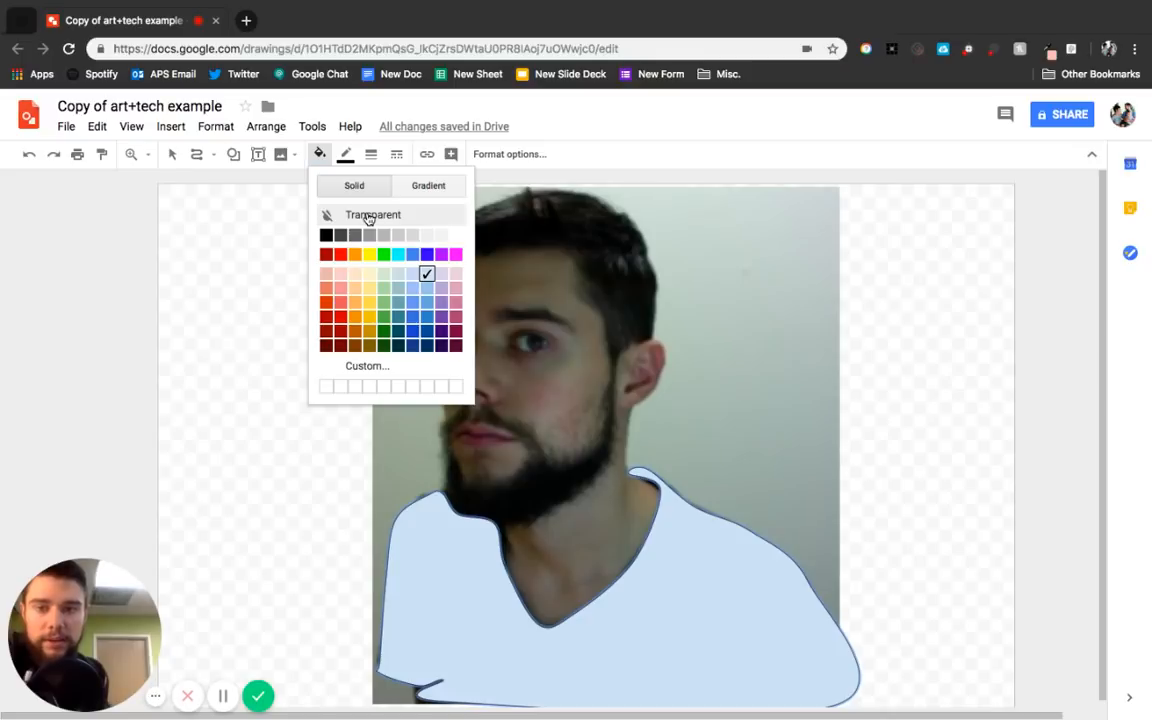
pyautogui.click(369, 216)
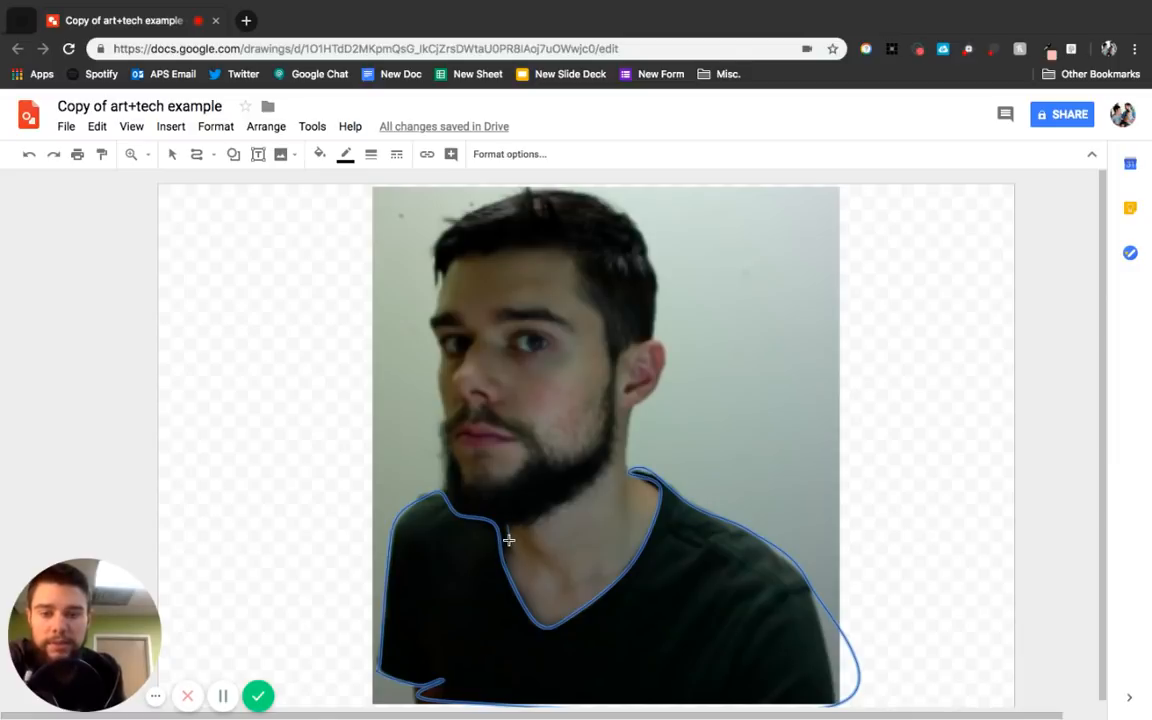
# Try drawing curves along the neck and ear, undoing and deleting them.
pyautogui.moveTo(509, 540); pyautogui.dragTo(508, 537)
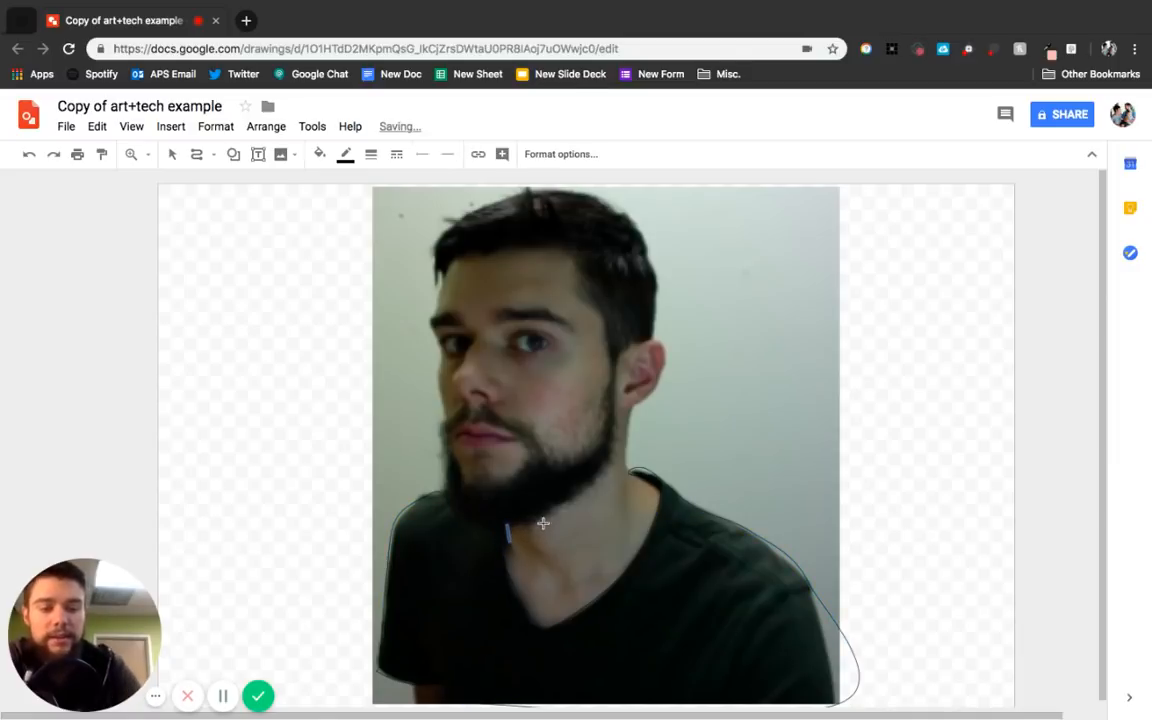
pyautogui.press('super+z')
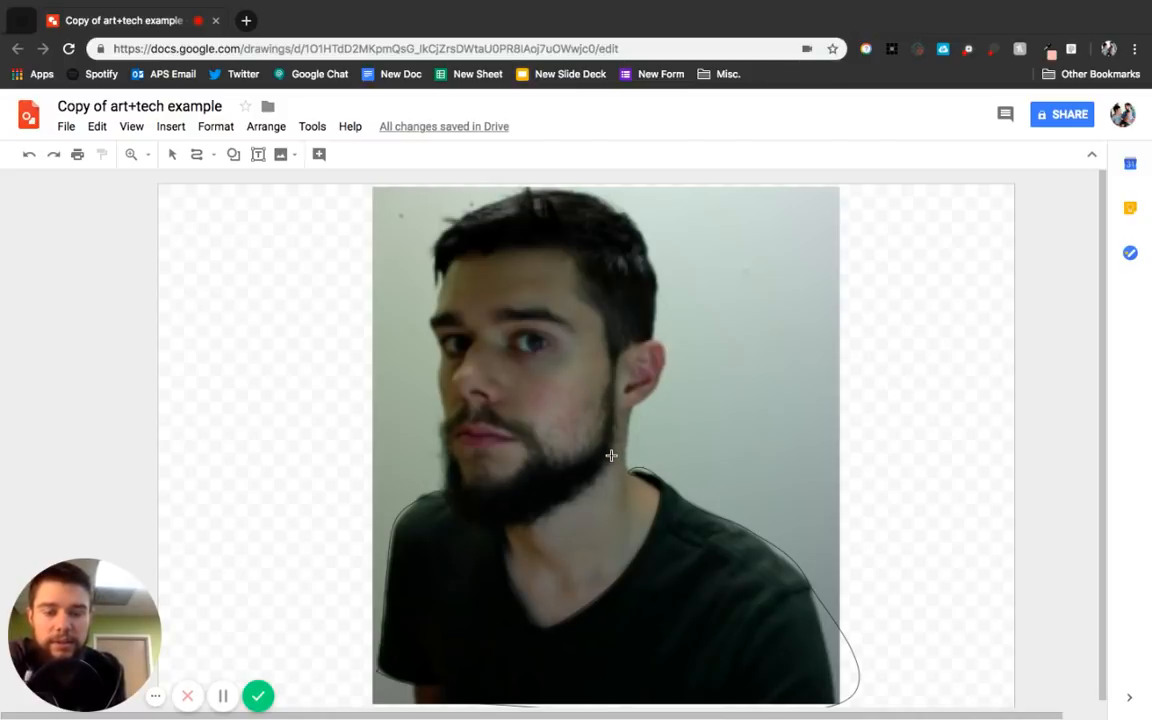
pyautogui.moveTo(612, 451)
pyautogui.mouseDown()
pyautogui.moveTo(615, 357)
pyautogui.moveTo(672, 341)
pyautogui.moveTo(662, 380)
pyautogui.moveTo(634, 406)
pyautogui.mouseUp()
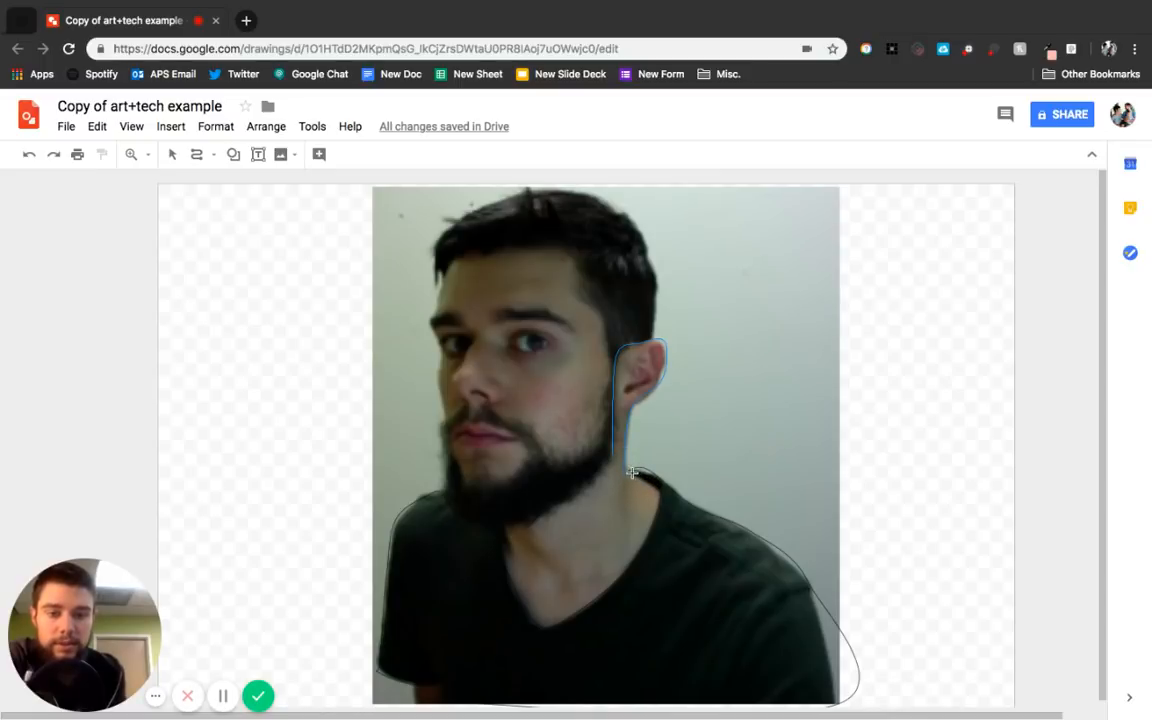
pyautogui.doubleClick(629, 471)
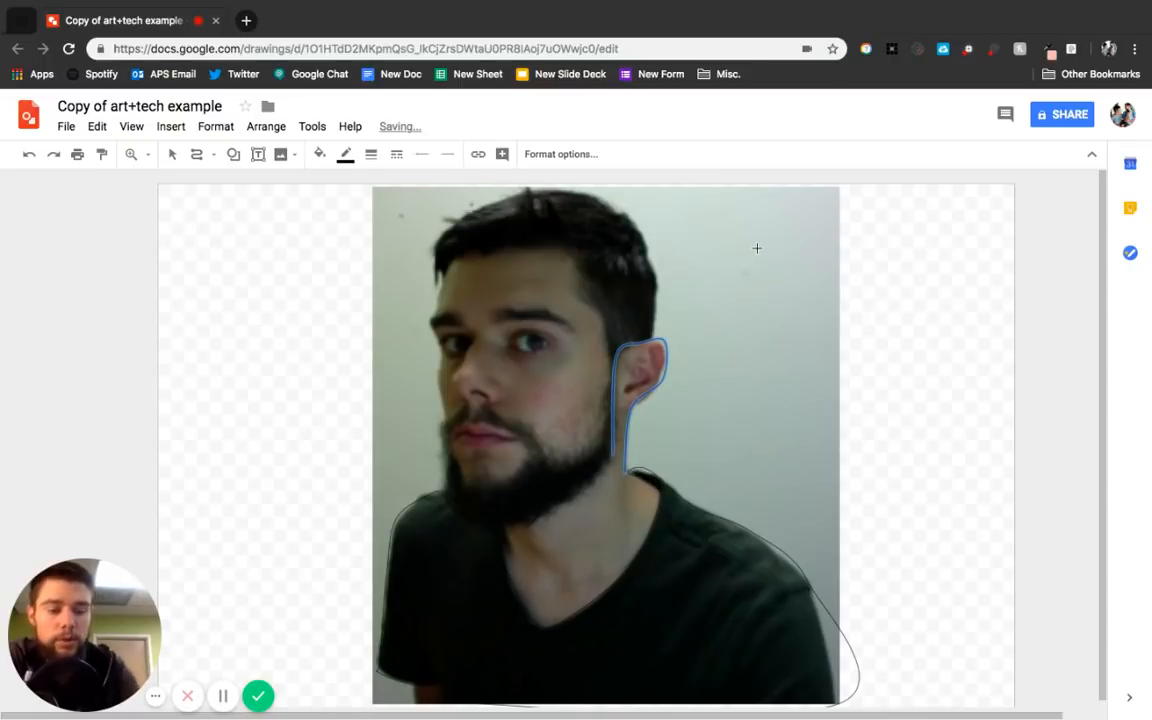
pyautogui.press('Delete')
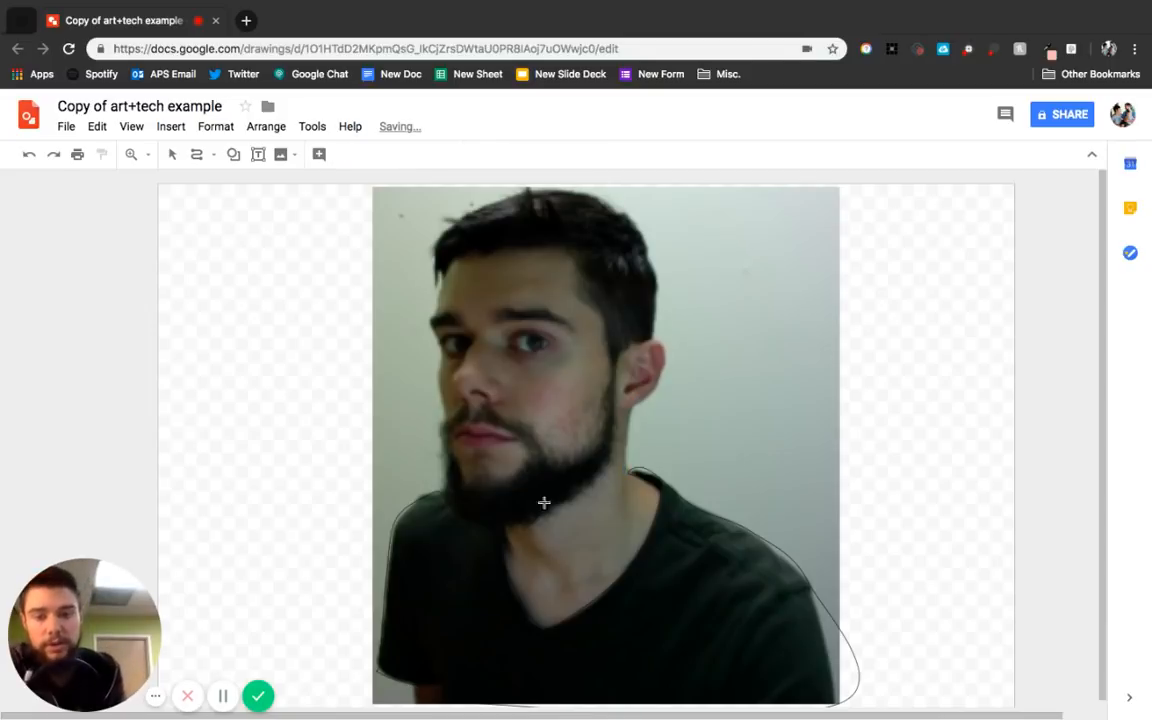
# Trace the neck and ear area with a closed curve from the shirt's V-neck and set its fill to transparent.
pyautogui.click(505, 523)
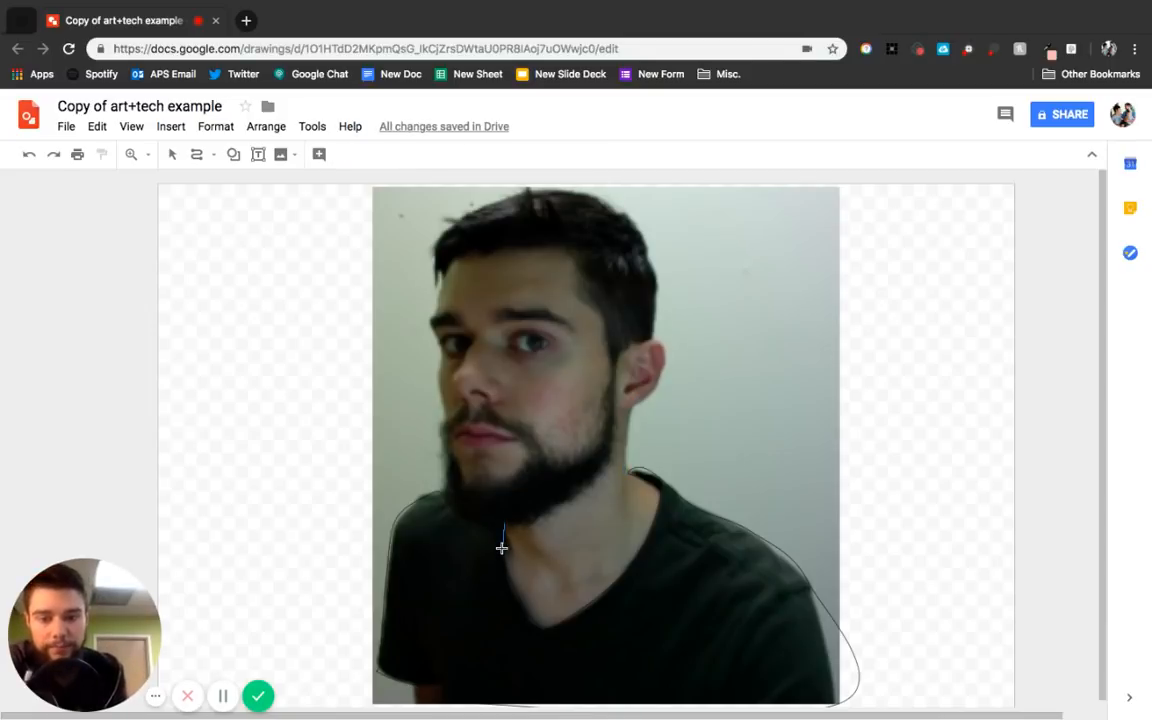
pyautogui.click(536, 629)
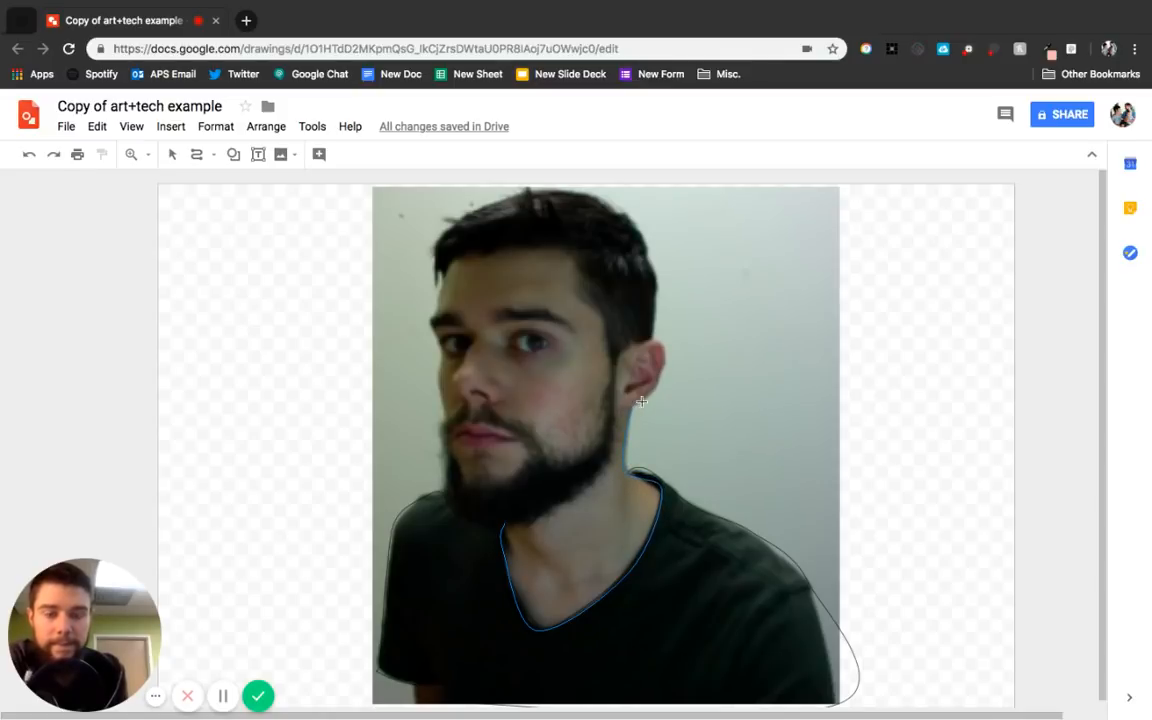
pyautogui.click(620, 355)
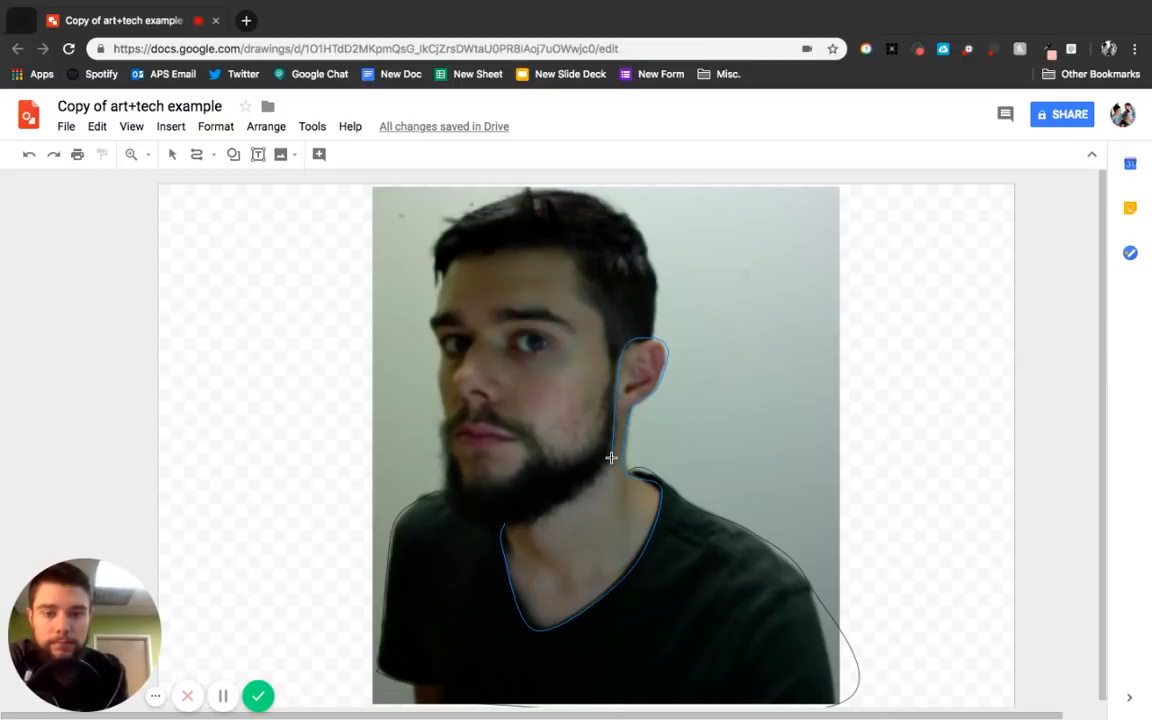
pyautogui.click(611, 458)
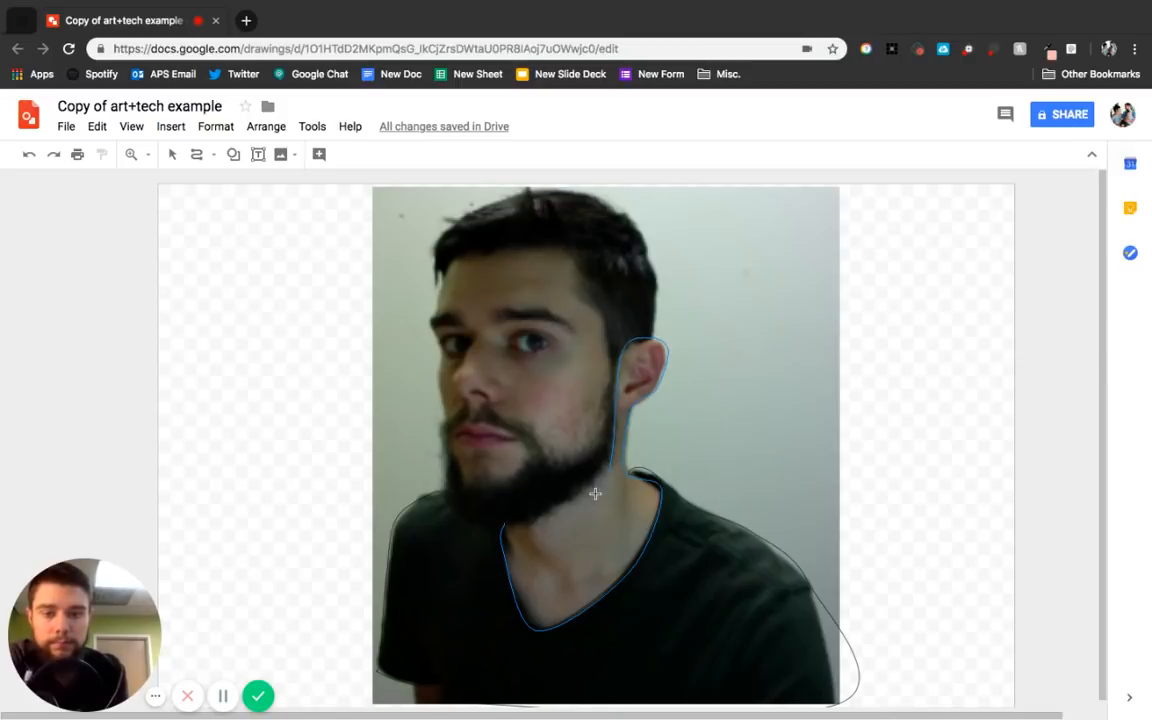
pyautogui.click(508, 522)
pyautogui.click(316, 154)
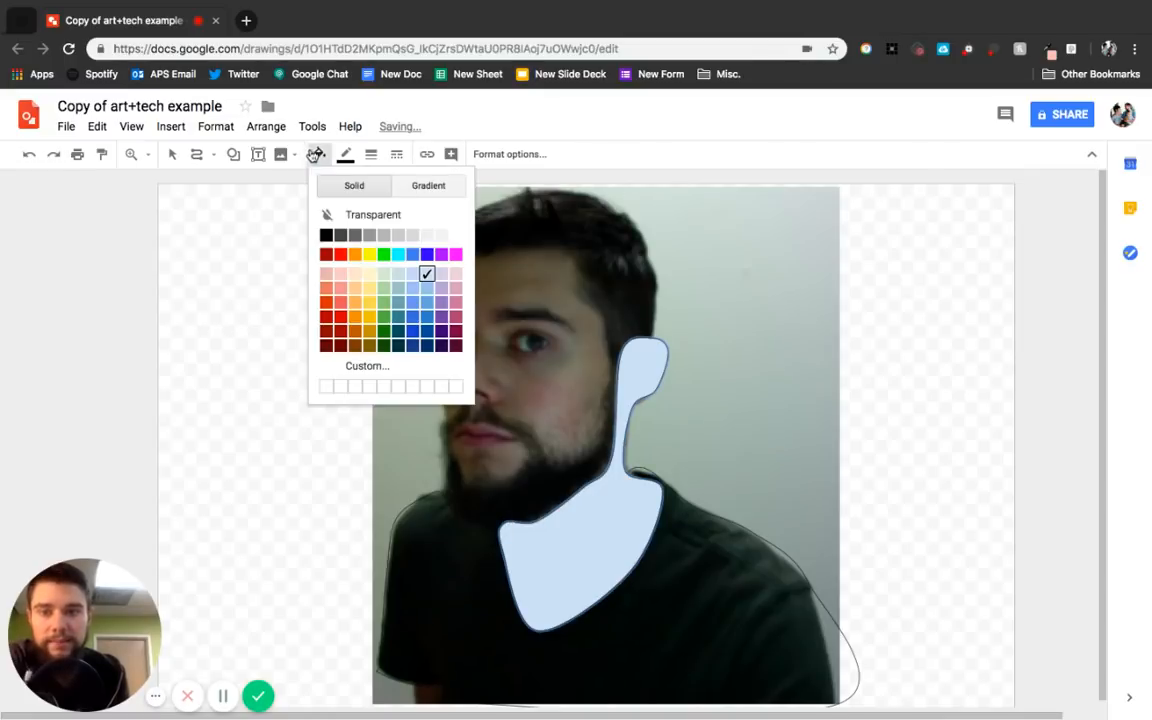
pyautogui.click(373, 214)
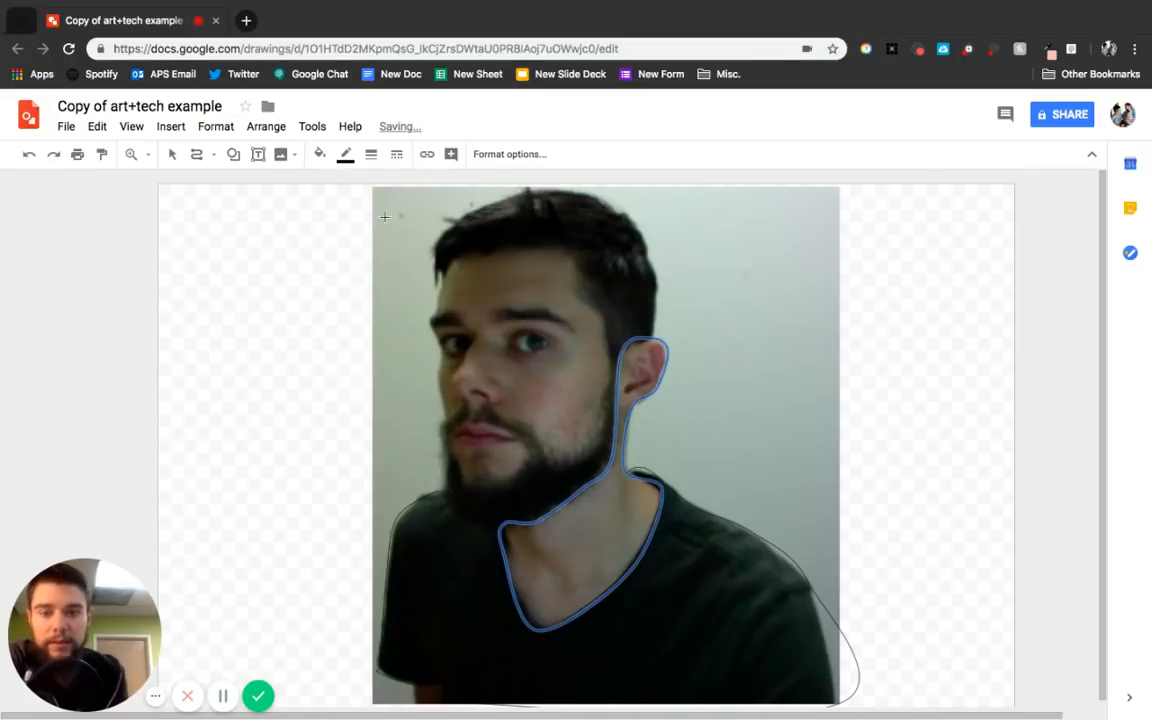
# Trace the upper face above the beard, from forehead to moustache, with a closed curve and set its fill to transparent.
pyautogui.click(538, 434)
pyautogui.click(547, 458)
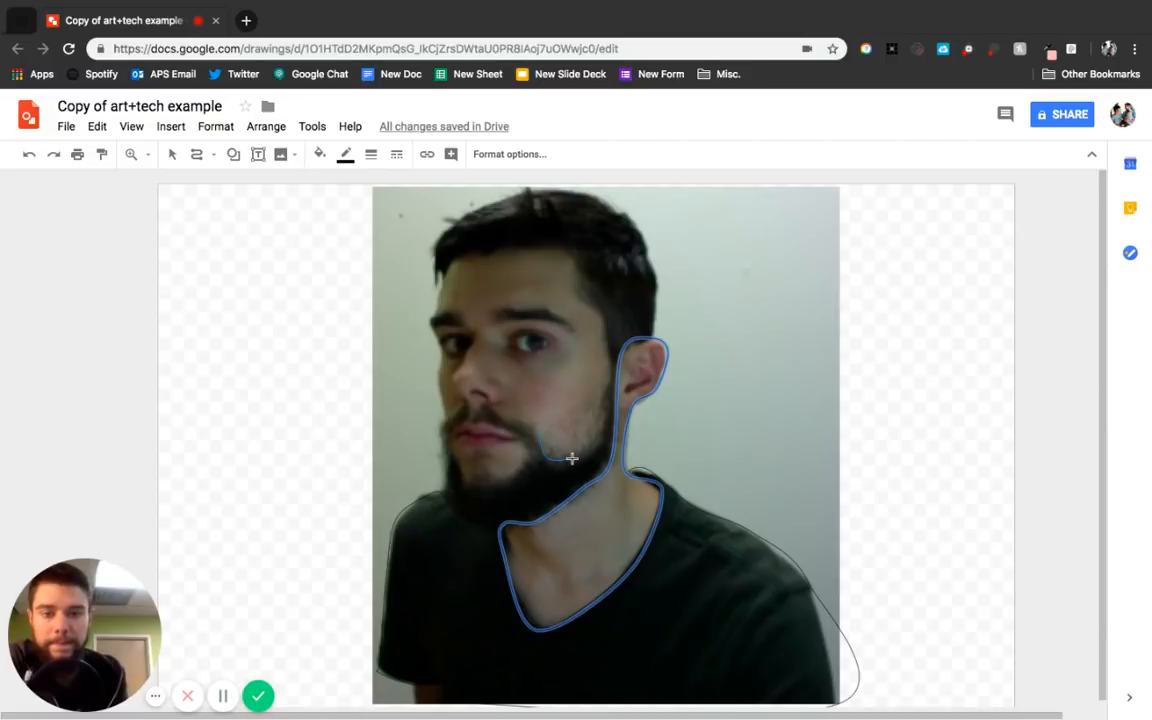
pyautogui.click(572, 458)
pyautogui.click(600, 431)
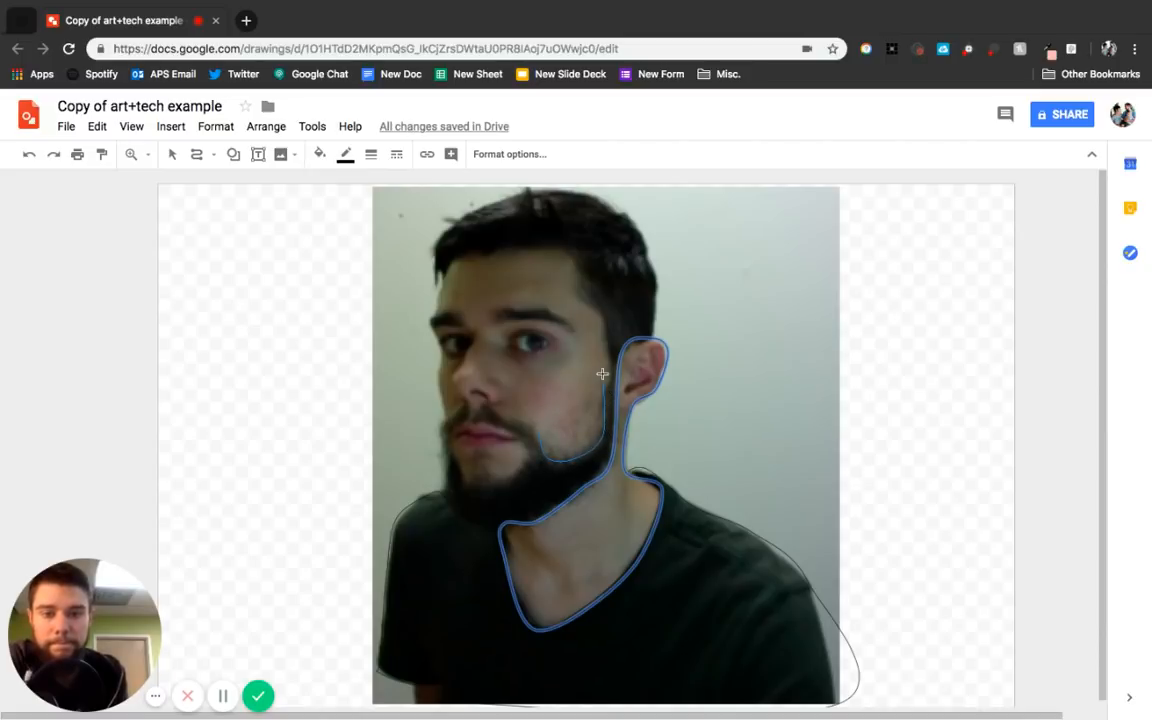
pyautogui.click(600, 317)
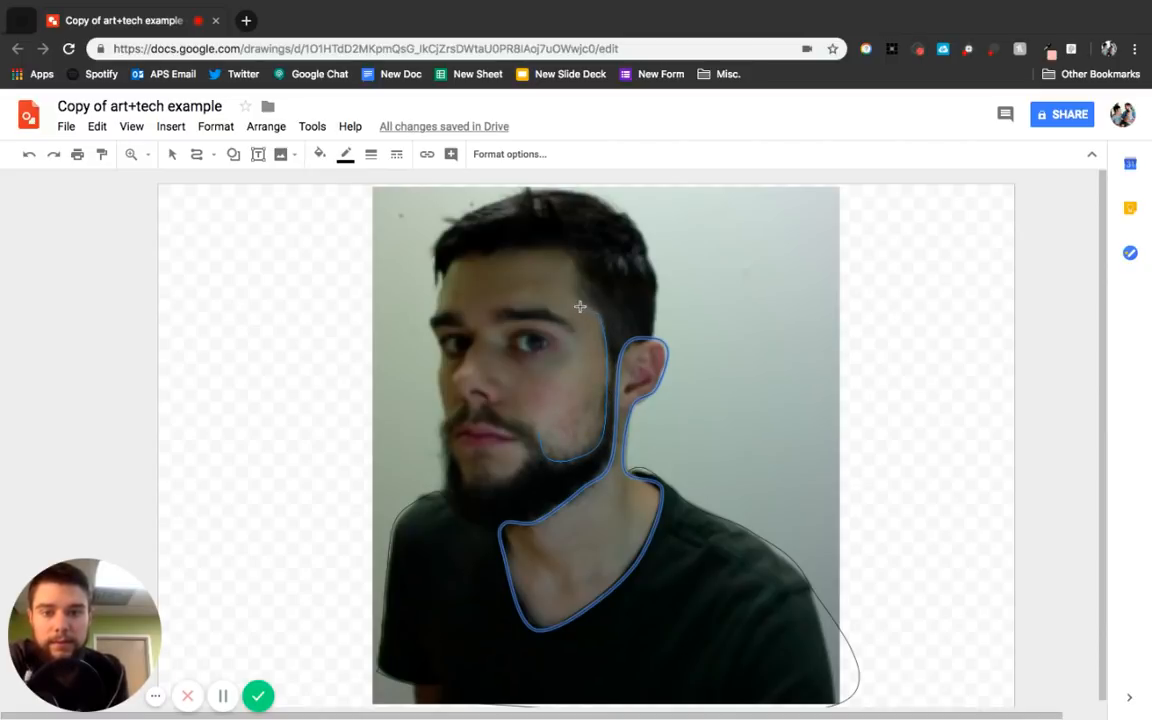
pyautogui.click(566, 251)
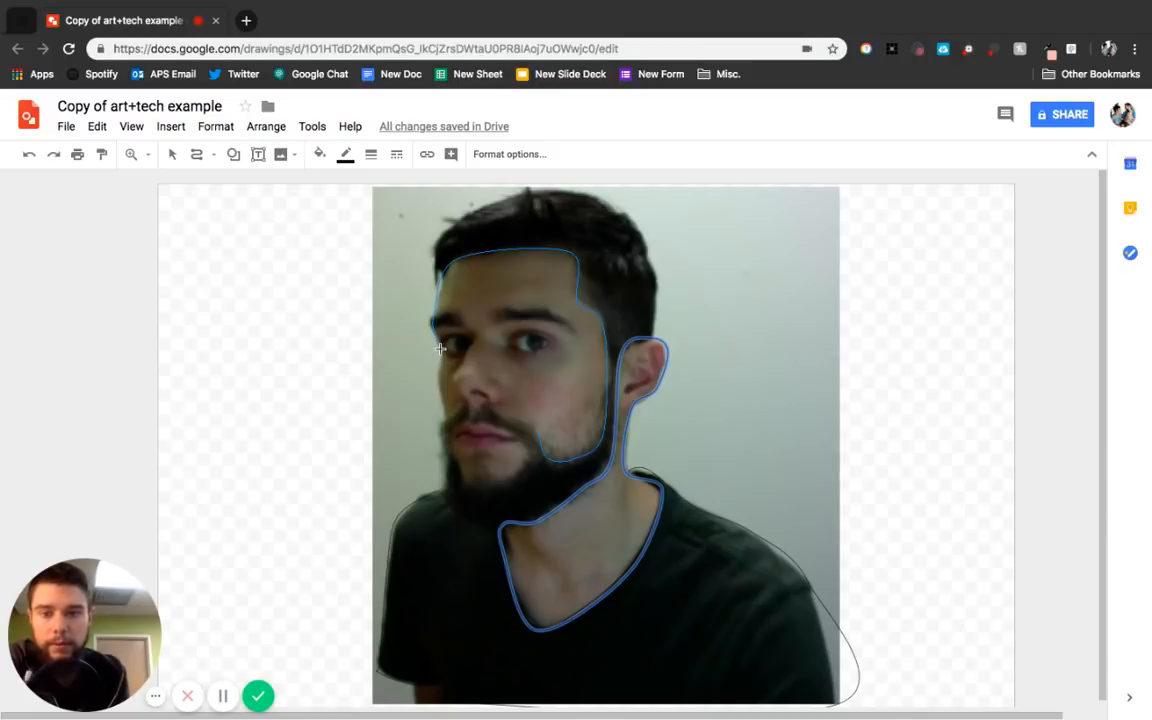
pyautogui.click(444, 418)
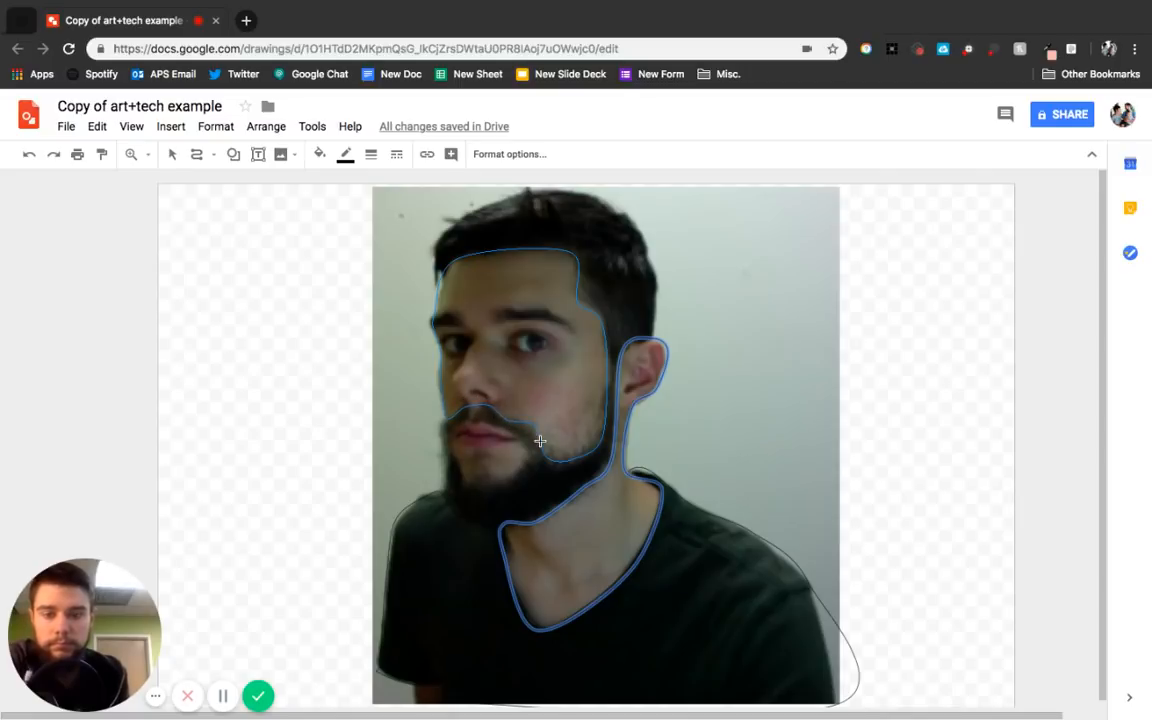
pyautogui.click(540, 442)
pyautogui.click(320, 154)
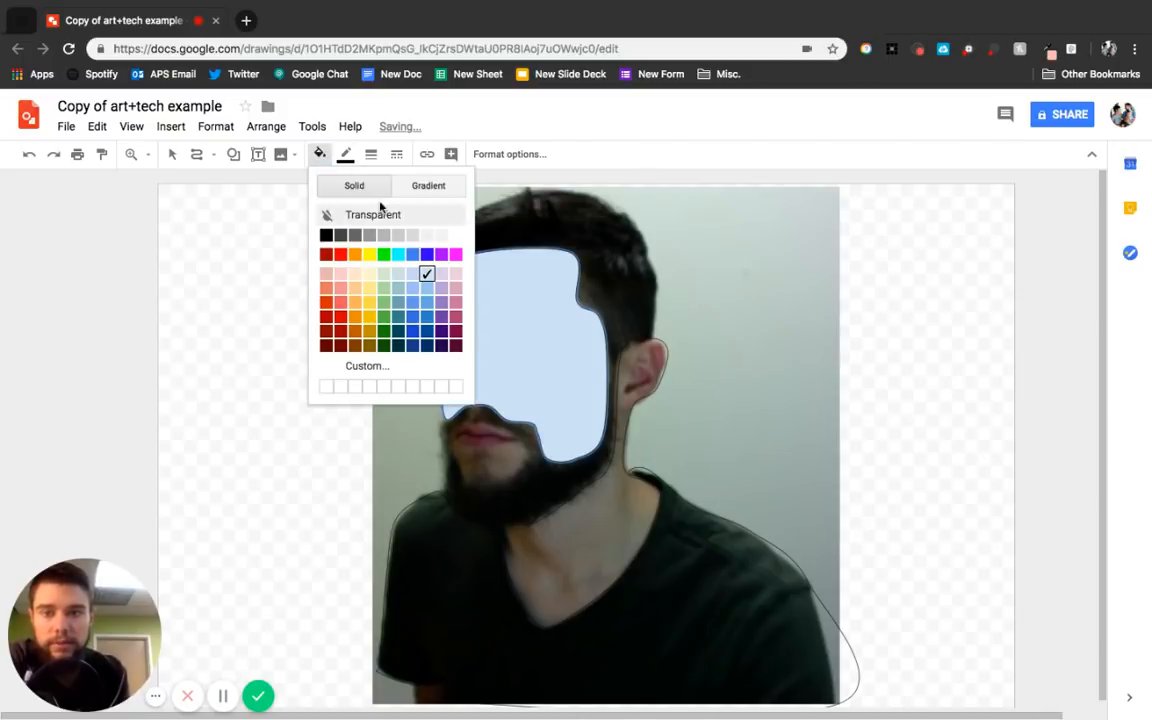
pyautogui.click(352, 212)
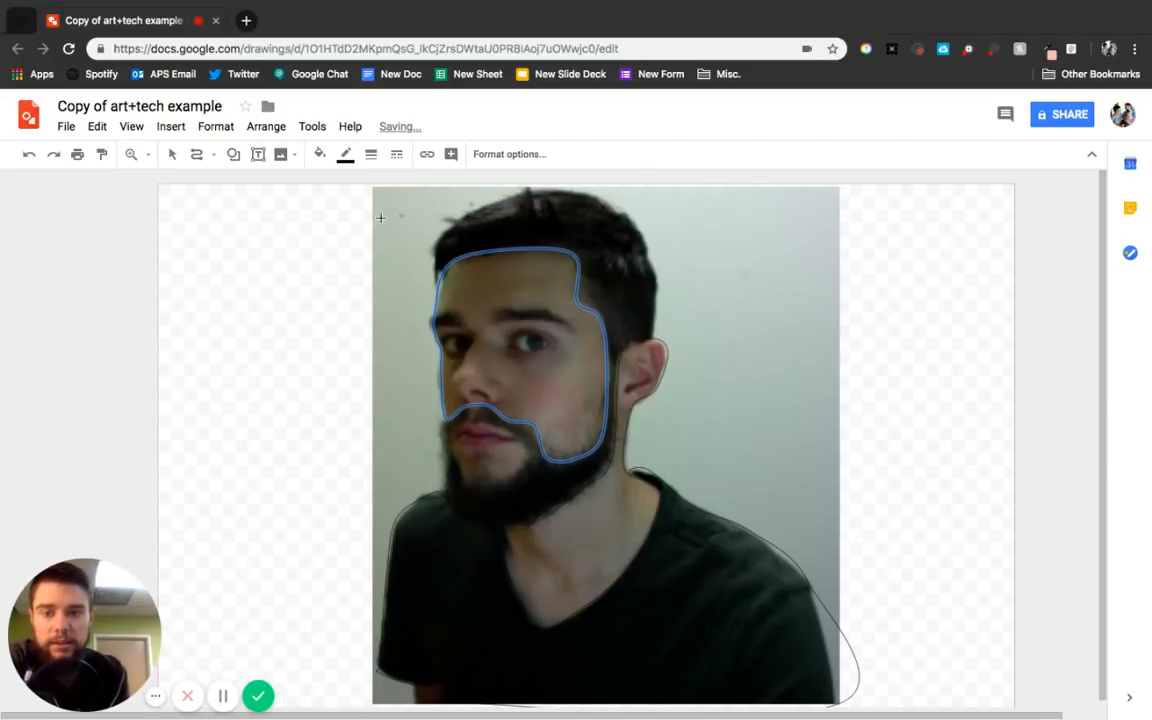
# Trace the mouth and lip area with a closed curve and set its fill to transparent.
pyautogui.click(451, 431)
pyautogui.click(458, 472)
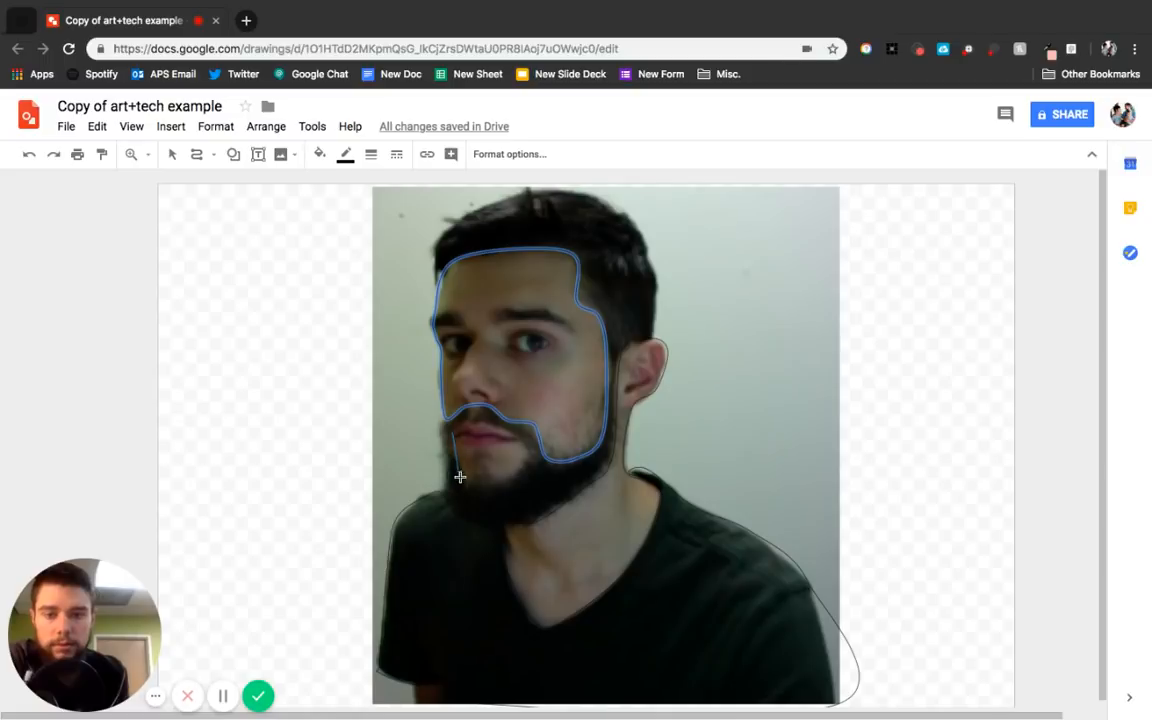
pyautogui.click(525, 455)
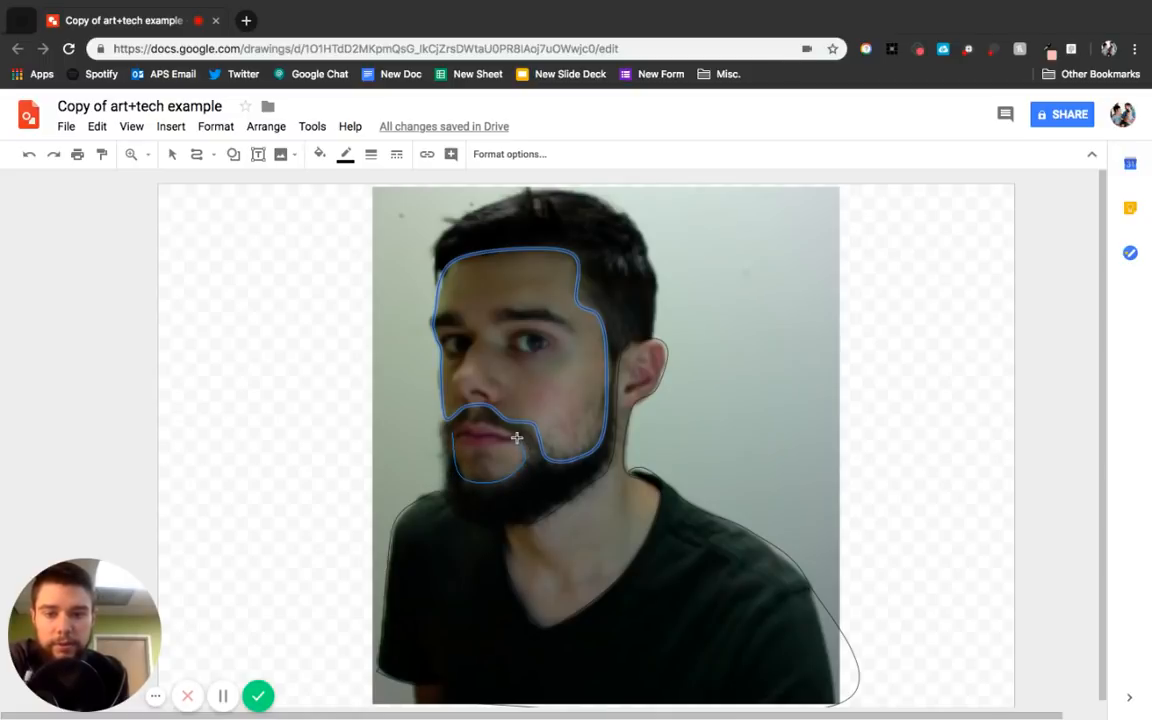
pyautogui.click(452, 432)
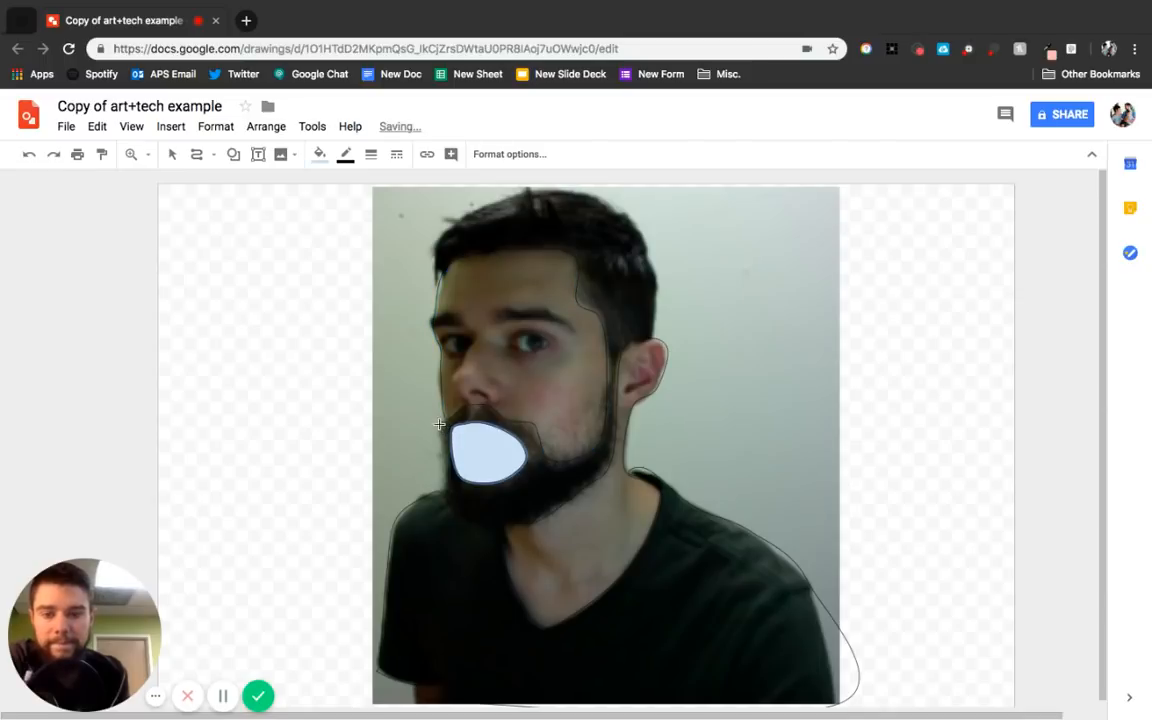
pyautogui.click(320, 154)
pyautogui.click(370, 214)
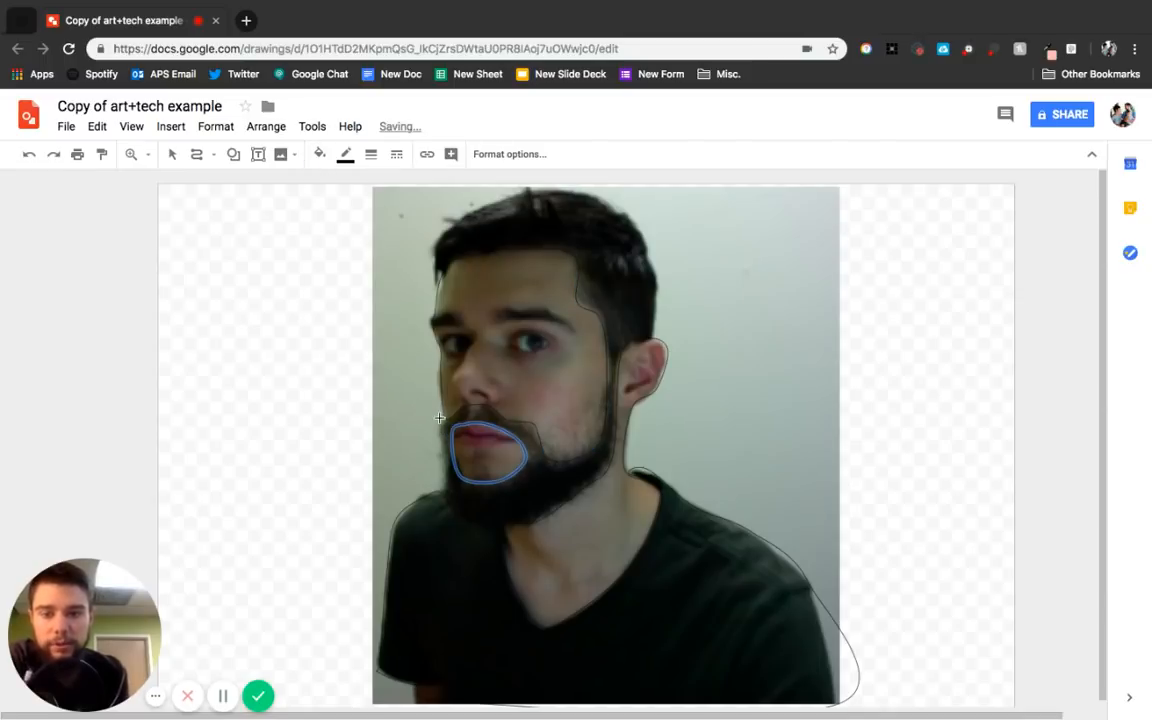
# Trace the outline of the hair, face edge and beard with a closed curve and set its fill to transparent.
pyautogui.click(449, 502)
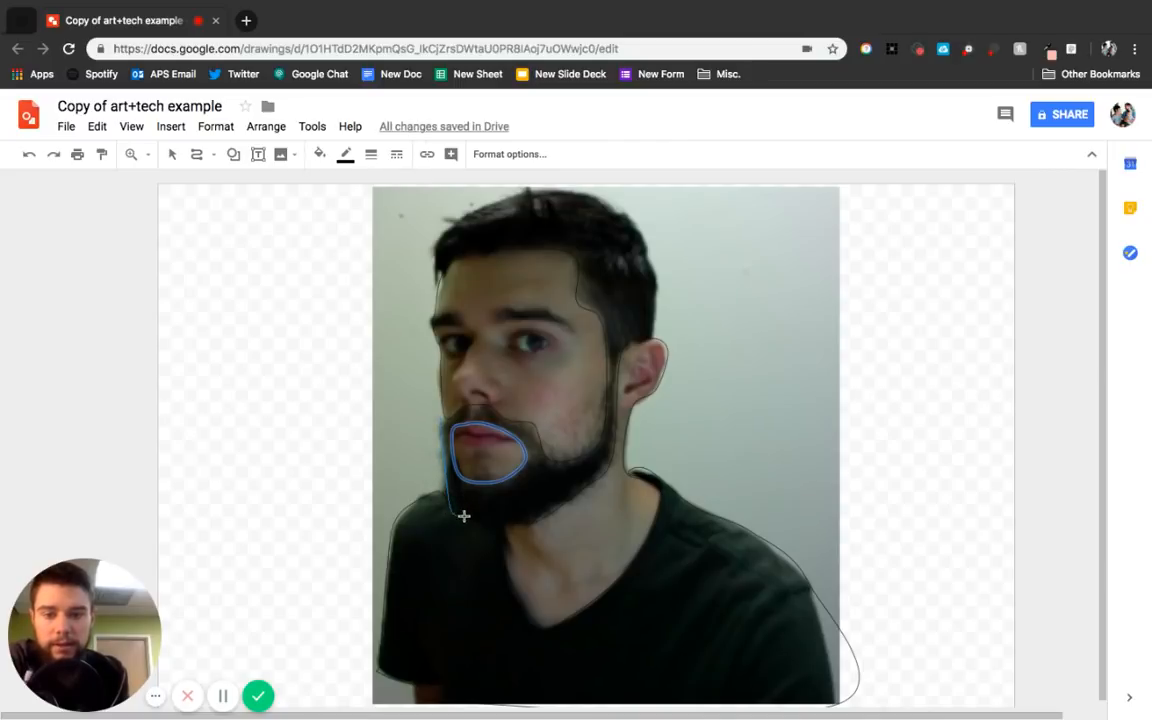
pyautogui.click(487, 522)
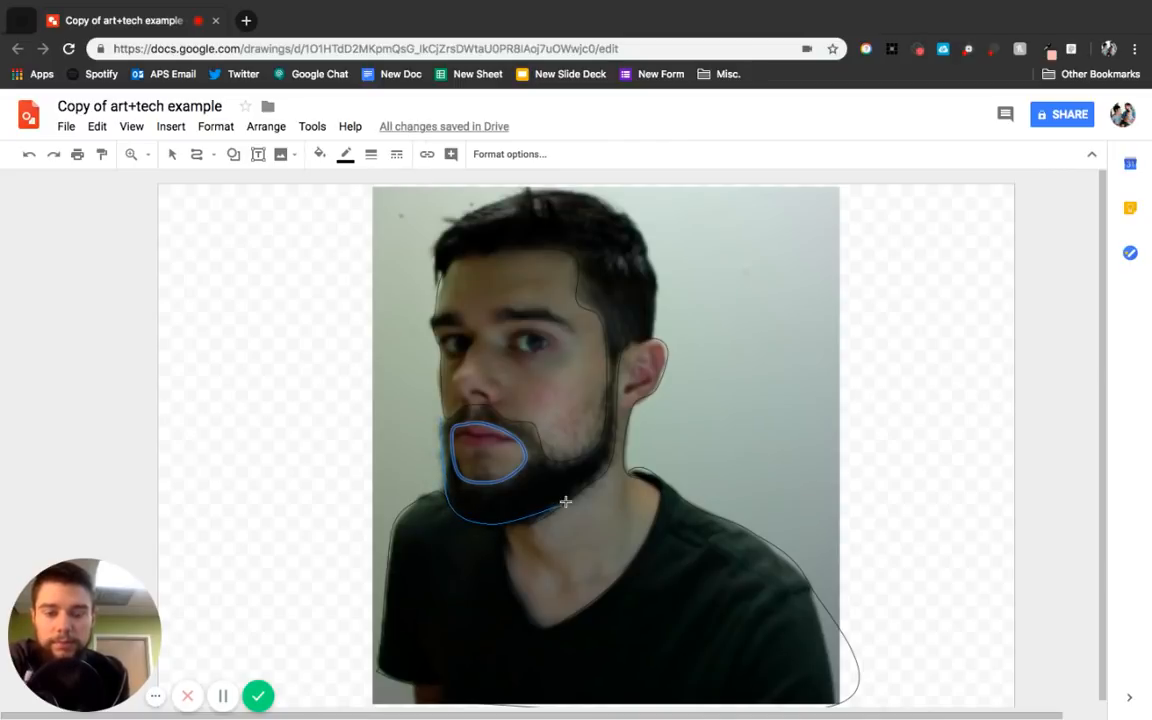
pyautogui.click(606, 471)
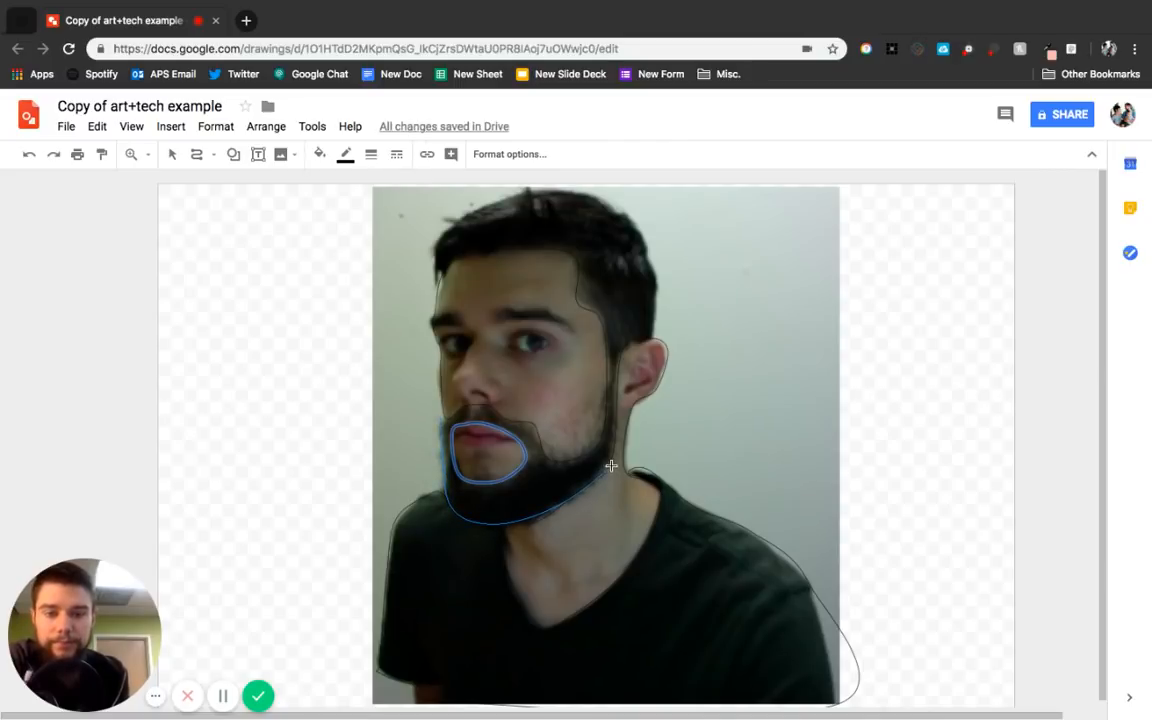
pyautogui.click(638, 340)
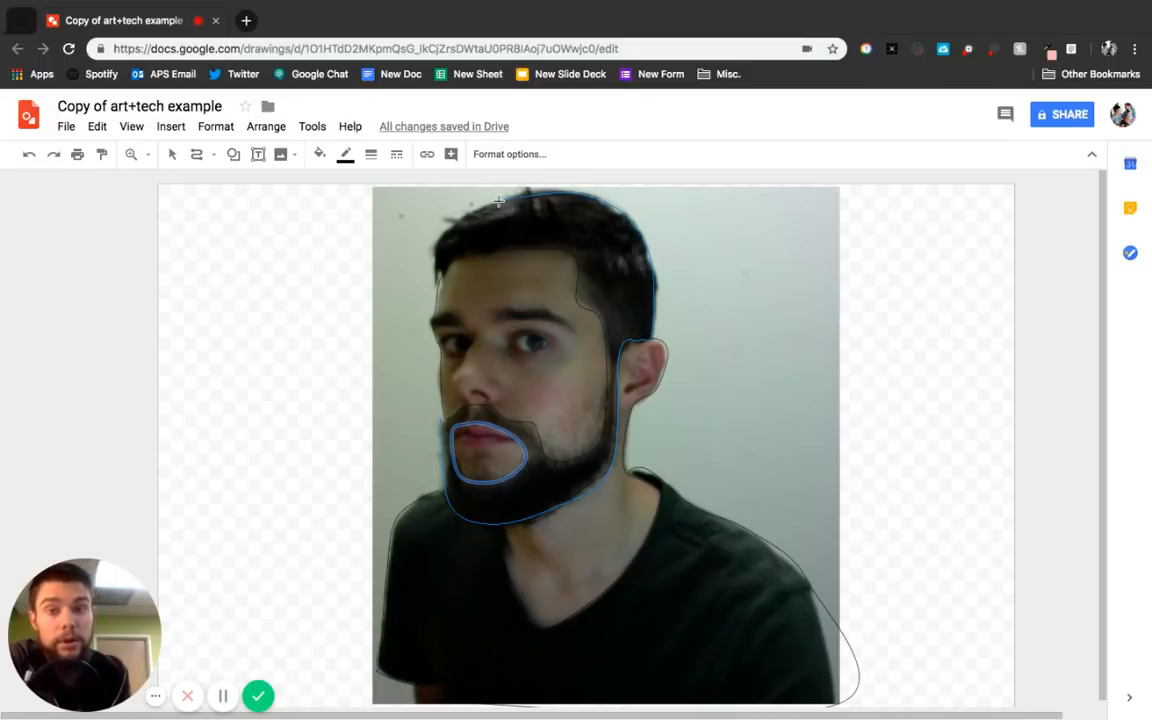
pyautogui.click(441, 269)
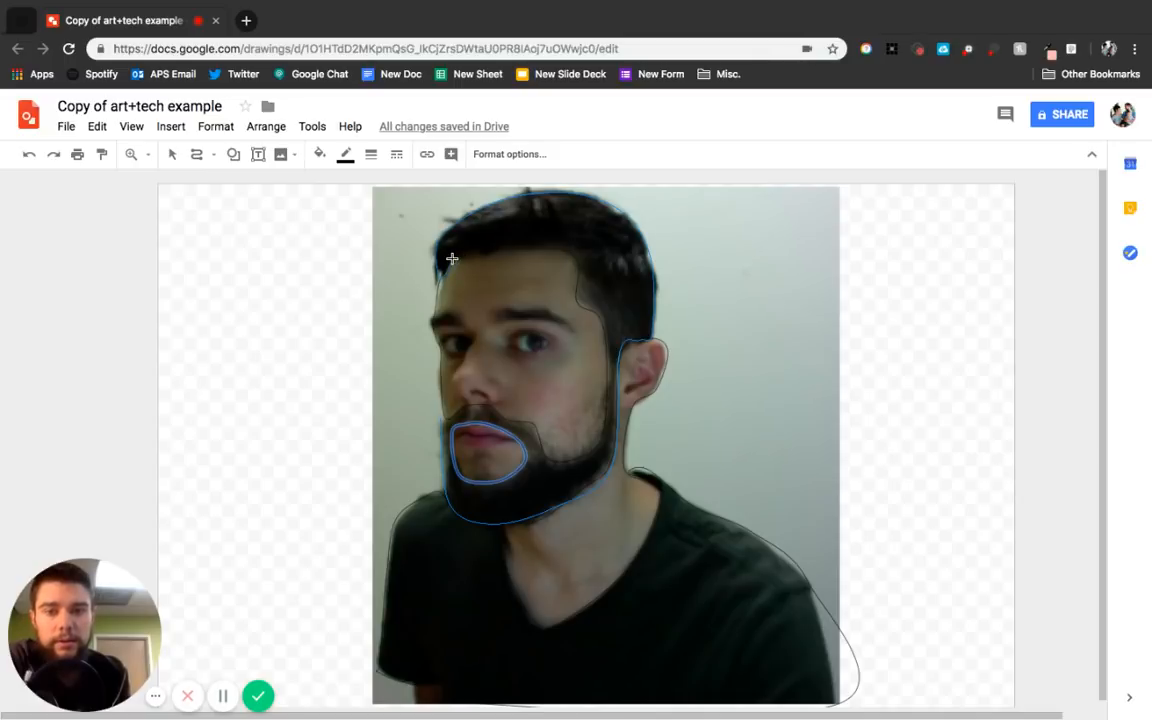
pyautogui.click(578, 255)
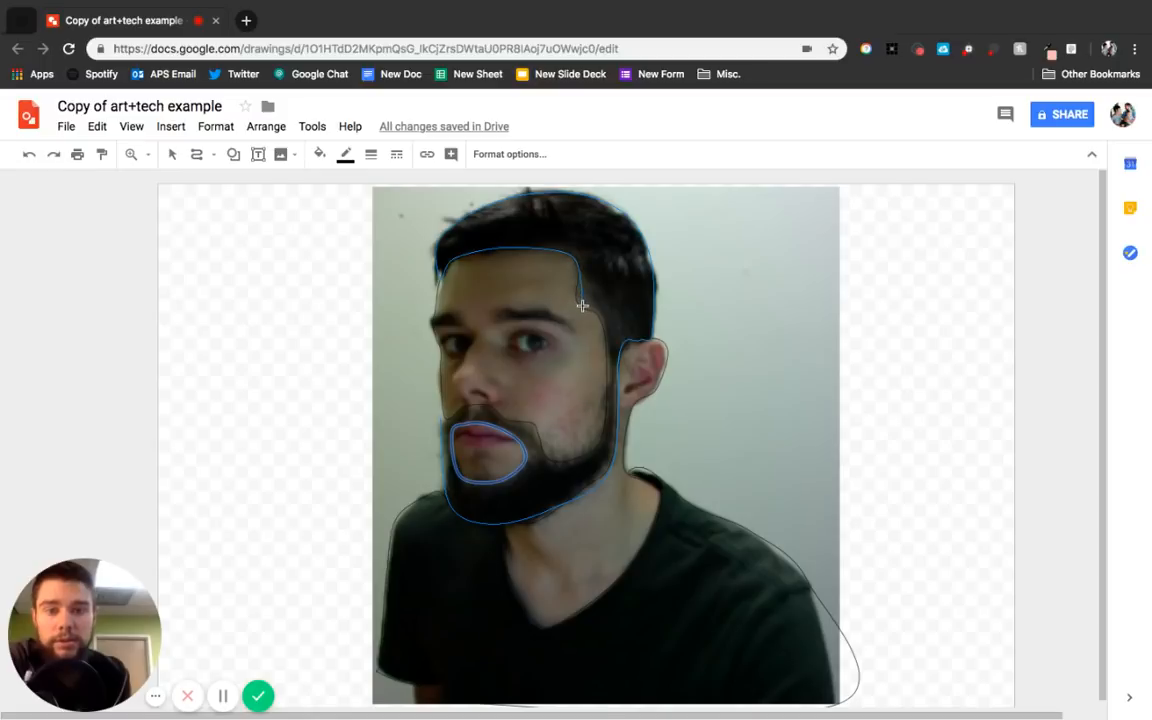
pyautogui.click(576, 303)
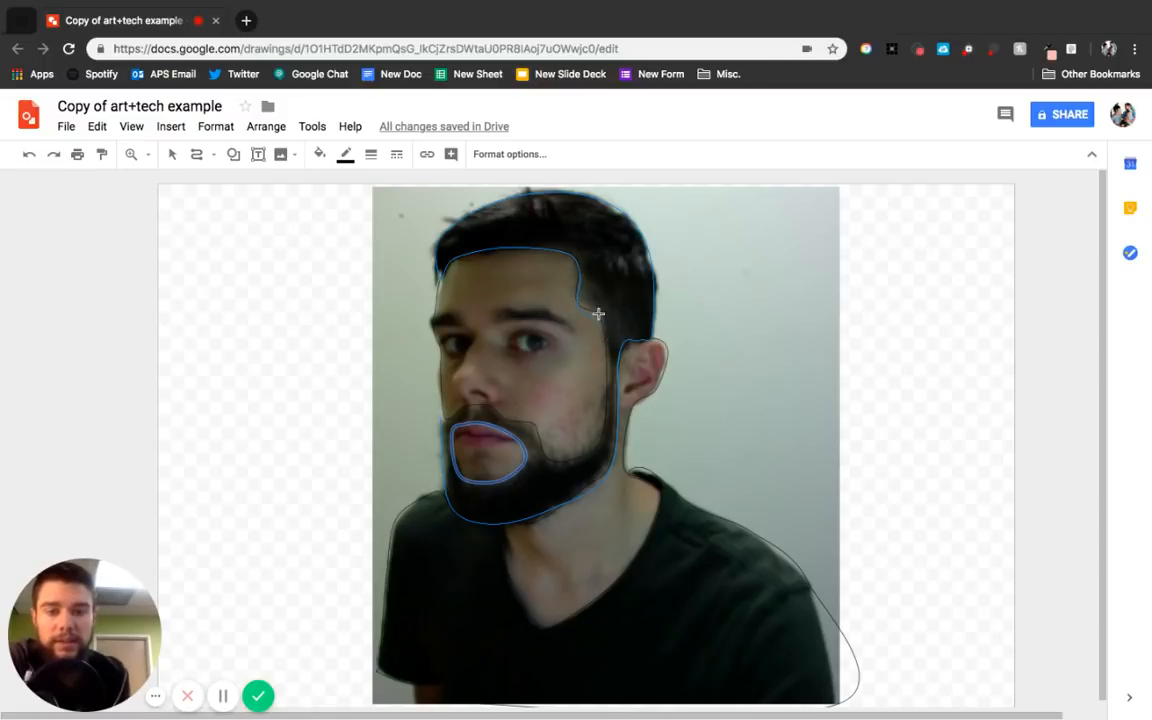
pyautogui.click(600, 318)
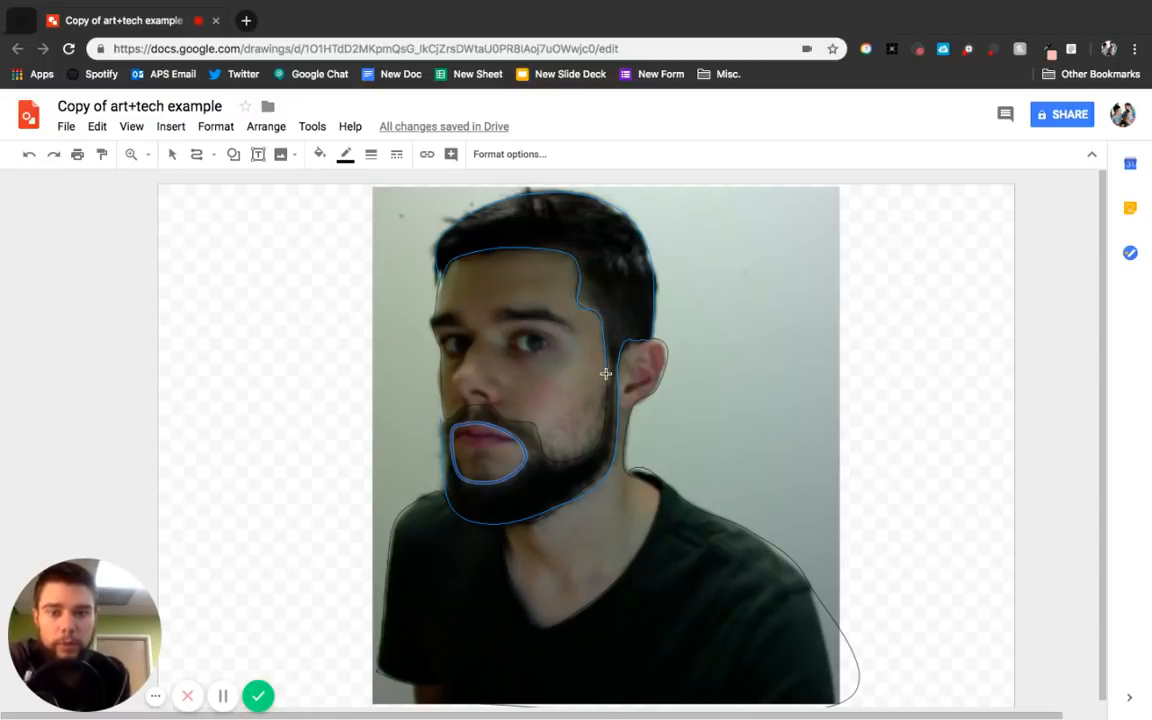
pyautogui.click(605, 374)
pyautogui.click(599, 446)
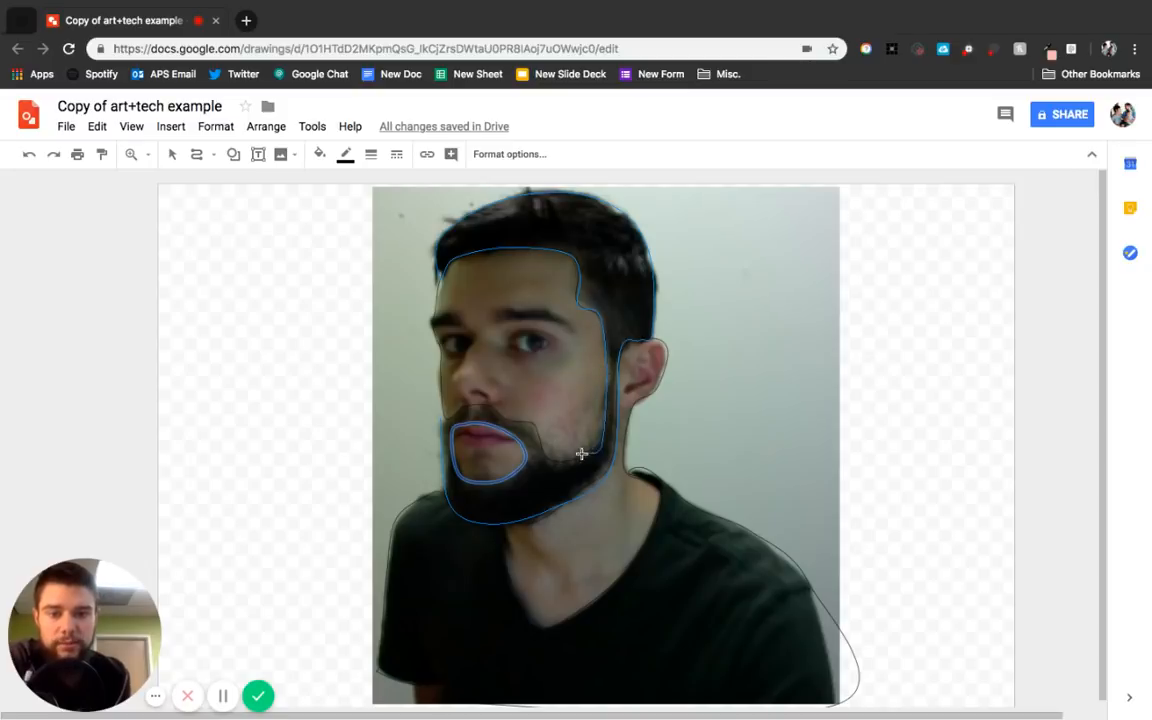
pyautogui.click(549, 456)
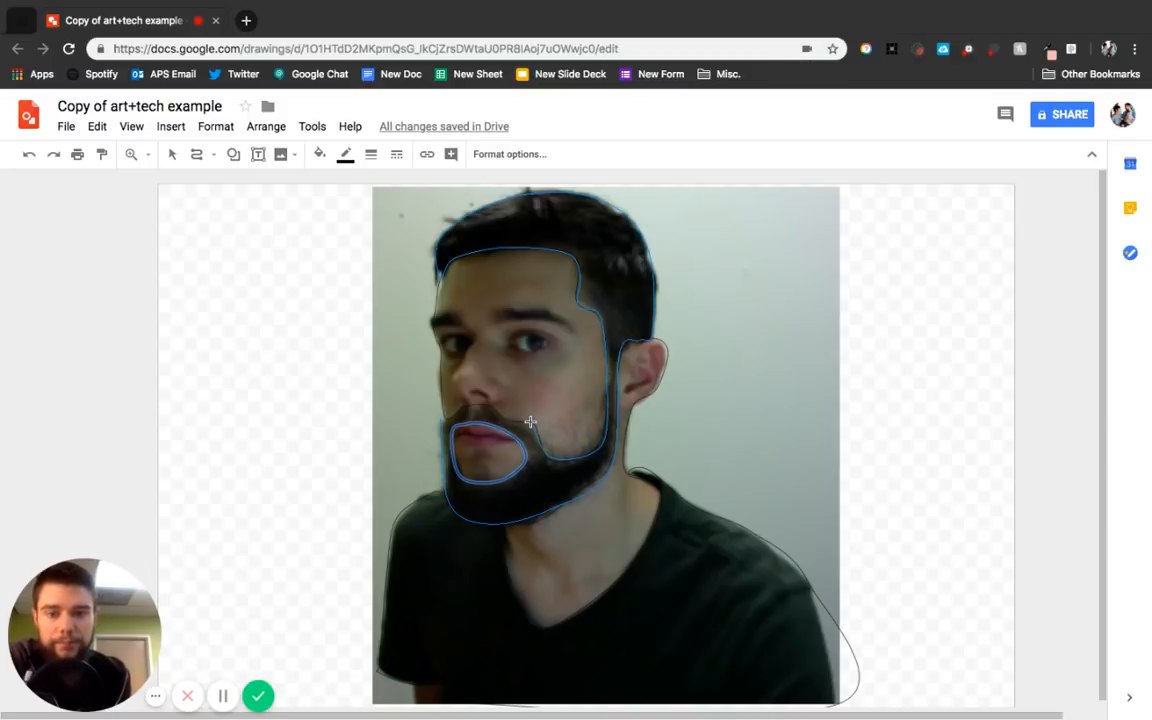
pyautogui.click(530, 422)
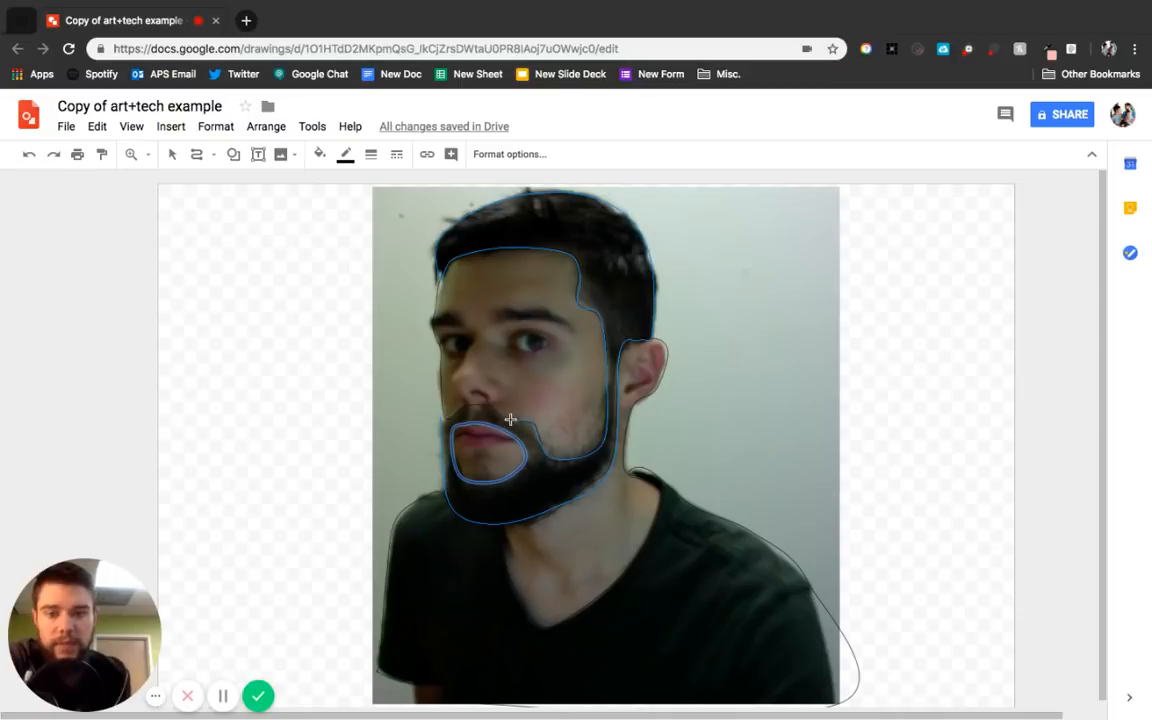
pyautogui.click(443, 418)
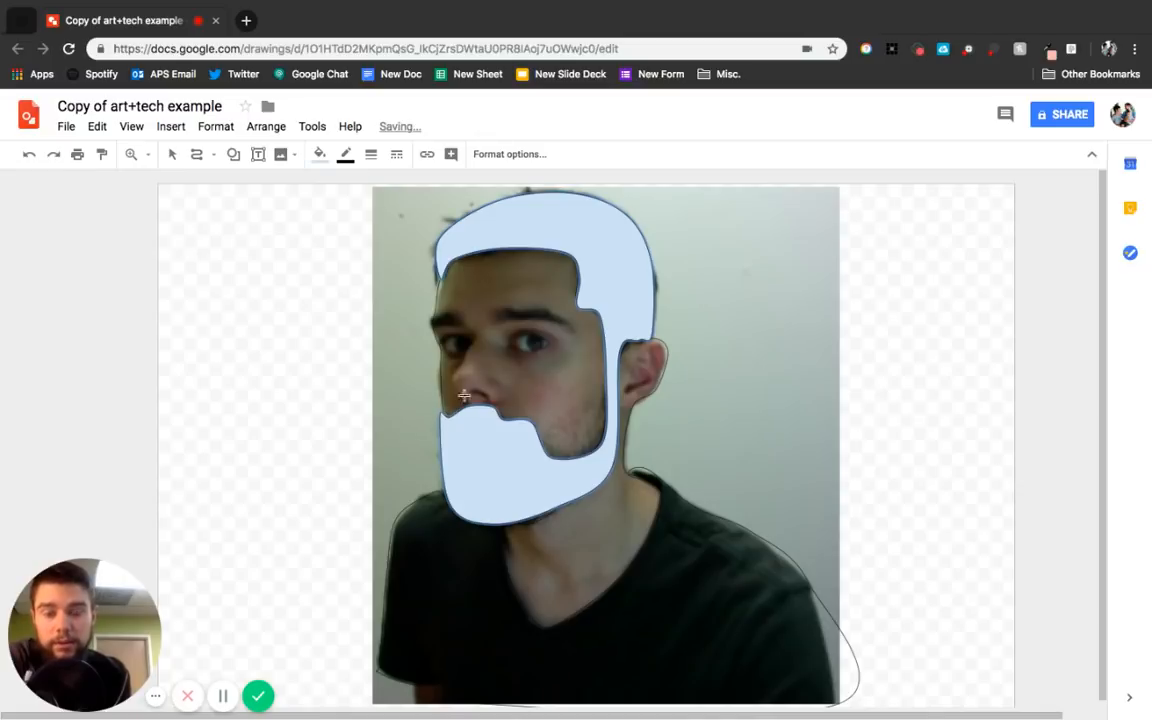
pyautogui.click(319, 154)
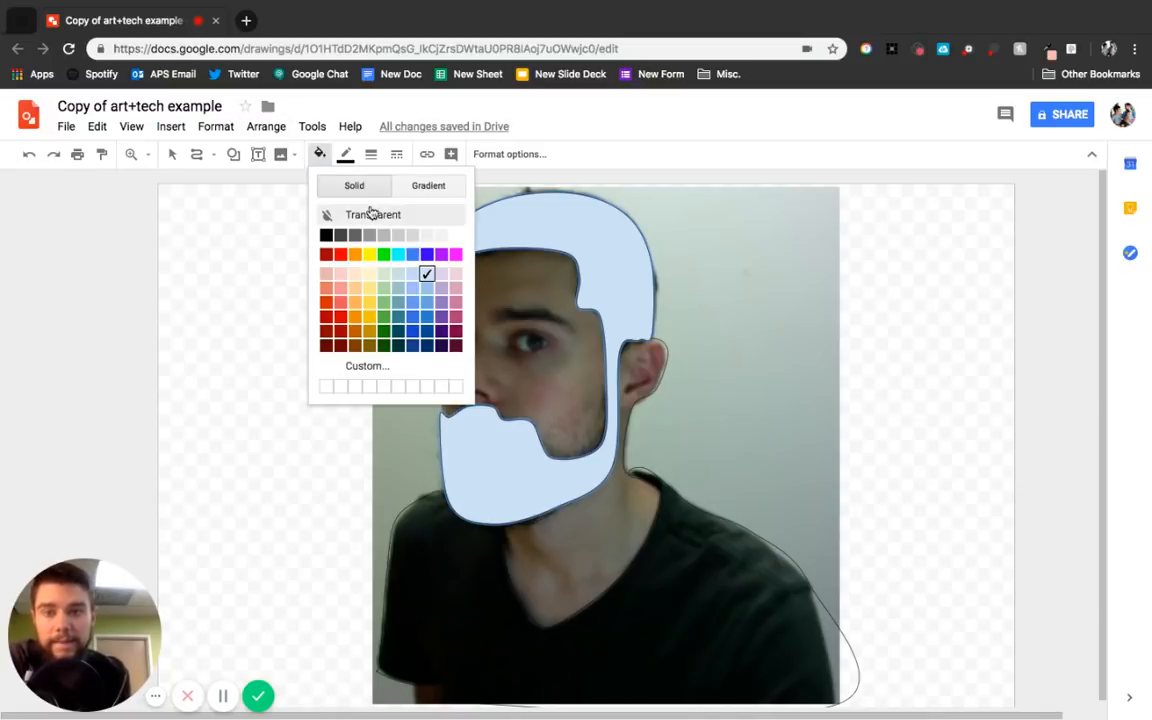
pyautogui.click(371, 214)
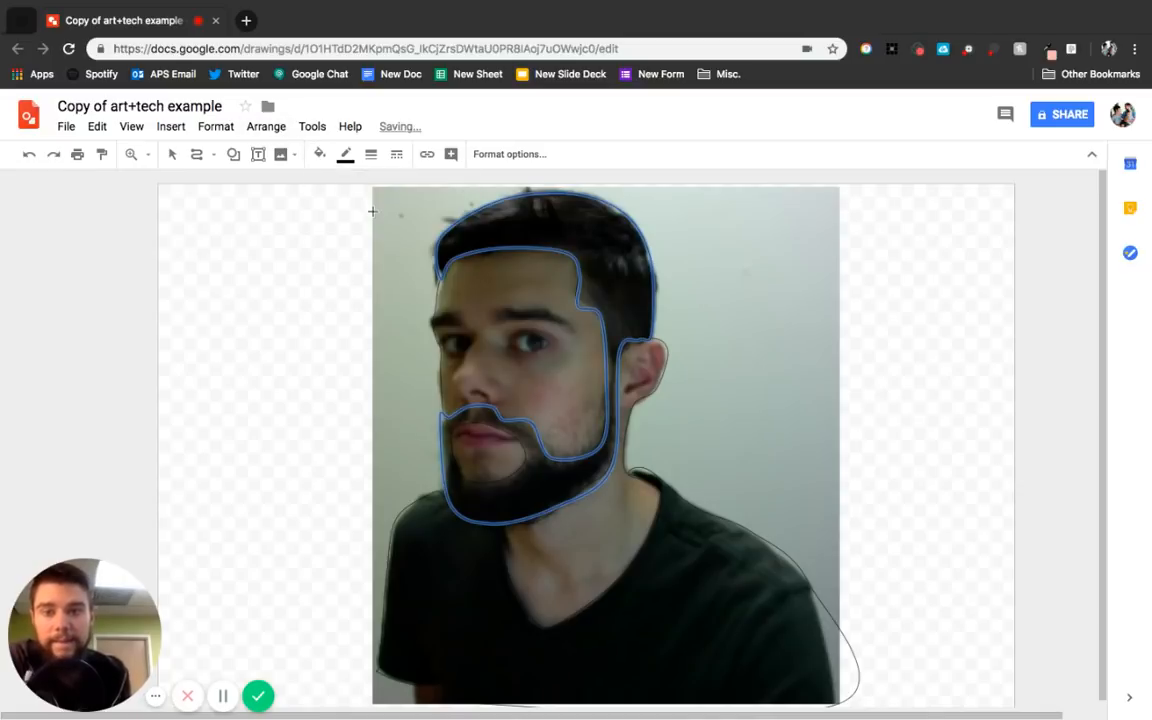
# Delete the portrait photo to preview the traced lines alone, then undo the deletion.
pyautogui.click(172, 154)
pyautogui.click(898, 241)
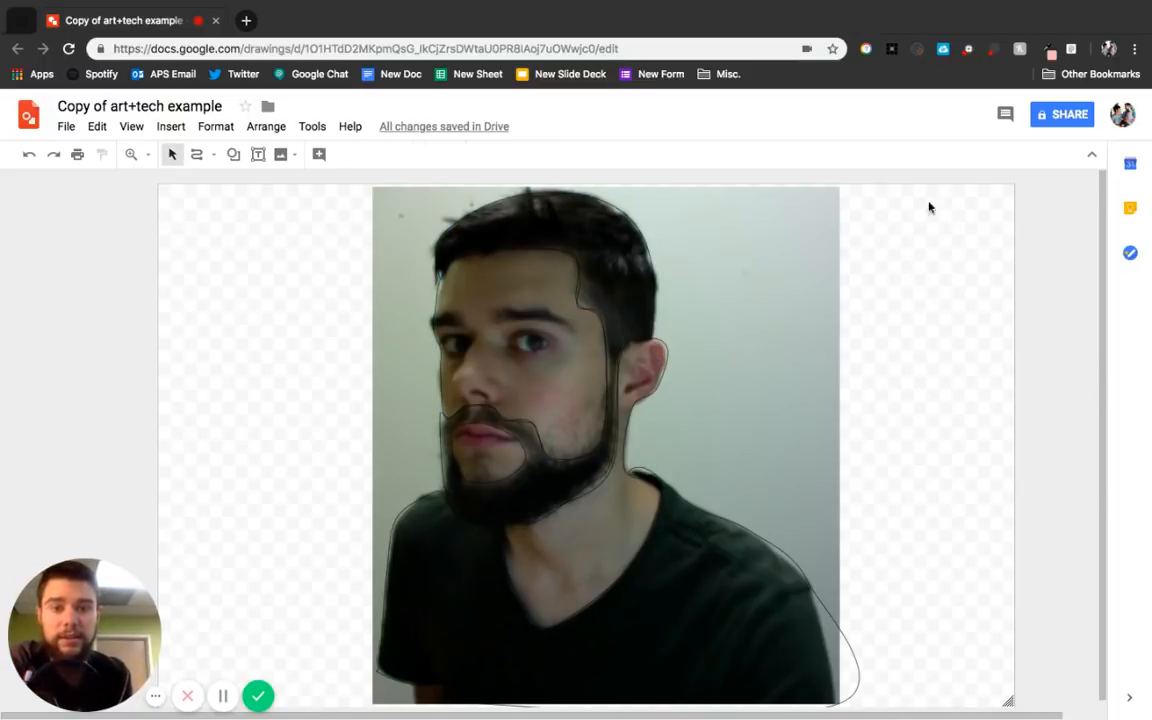
pyautogui.click(796, 275)
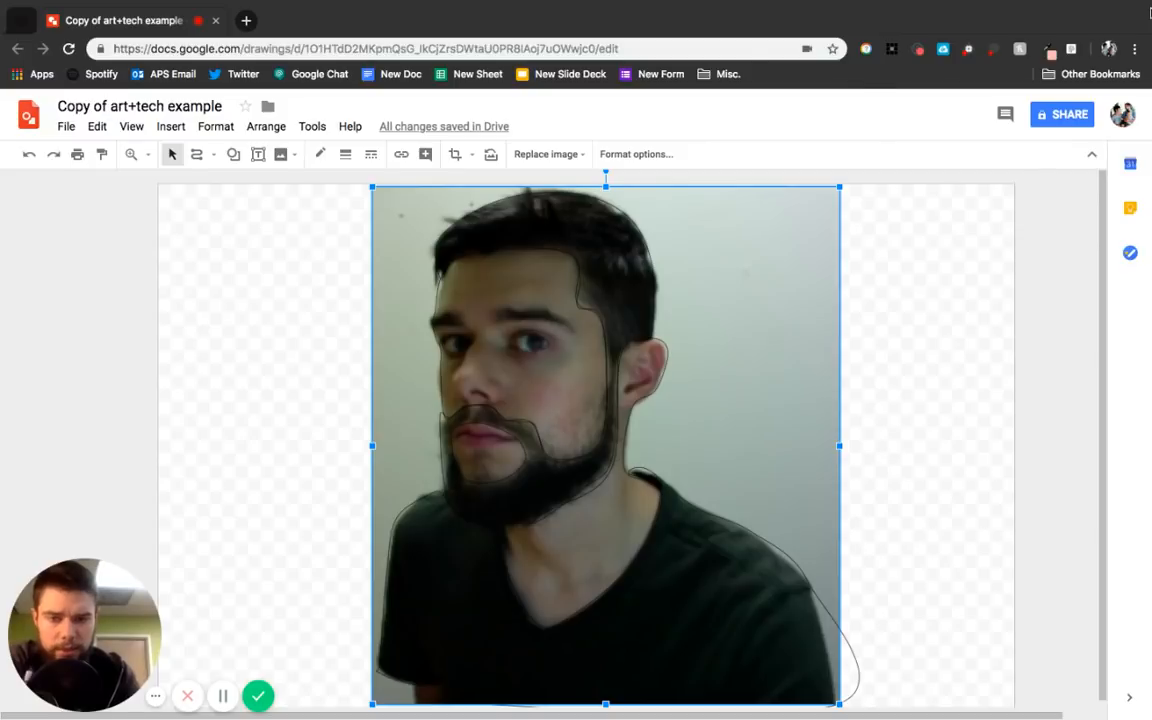
pyautogui.press('Delete')
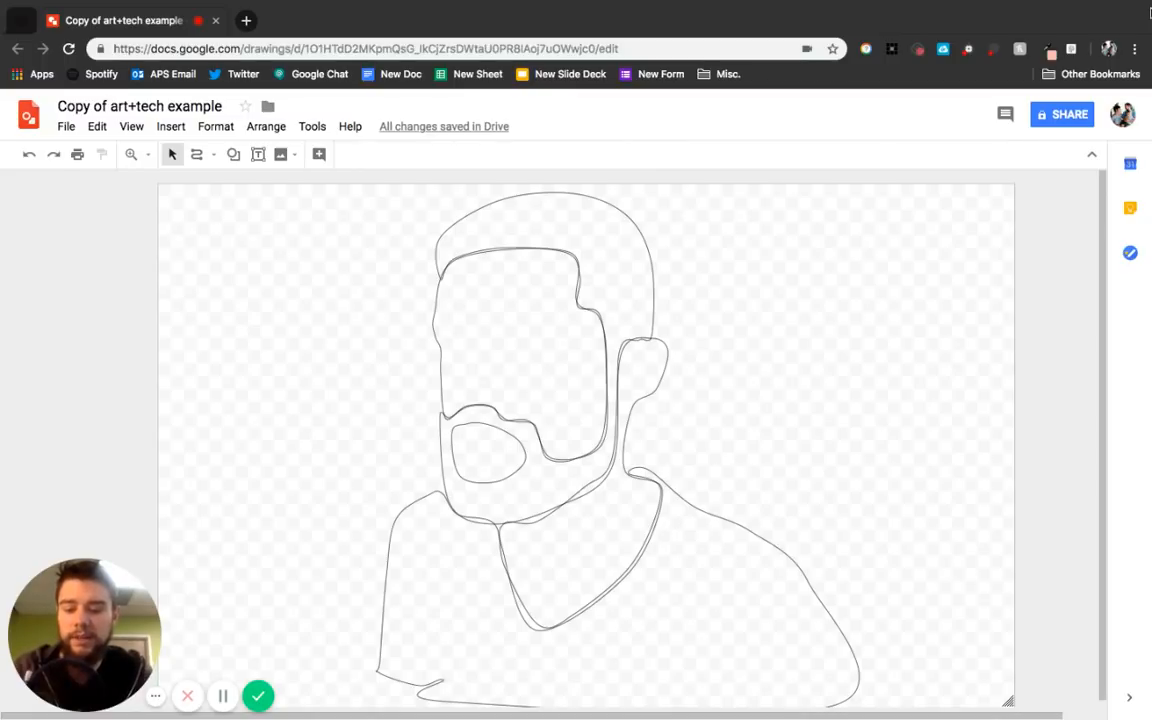
pyautogui.hotkey('ctrl', 'z')
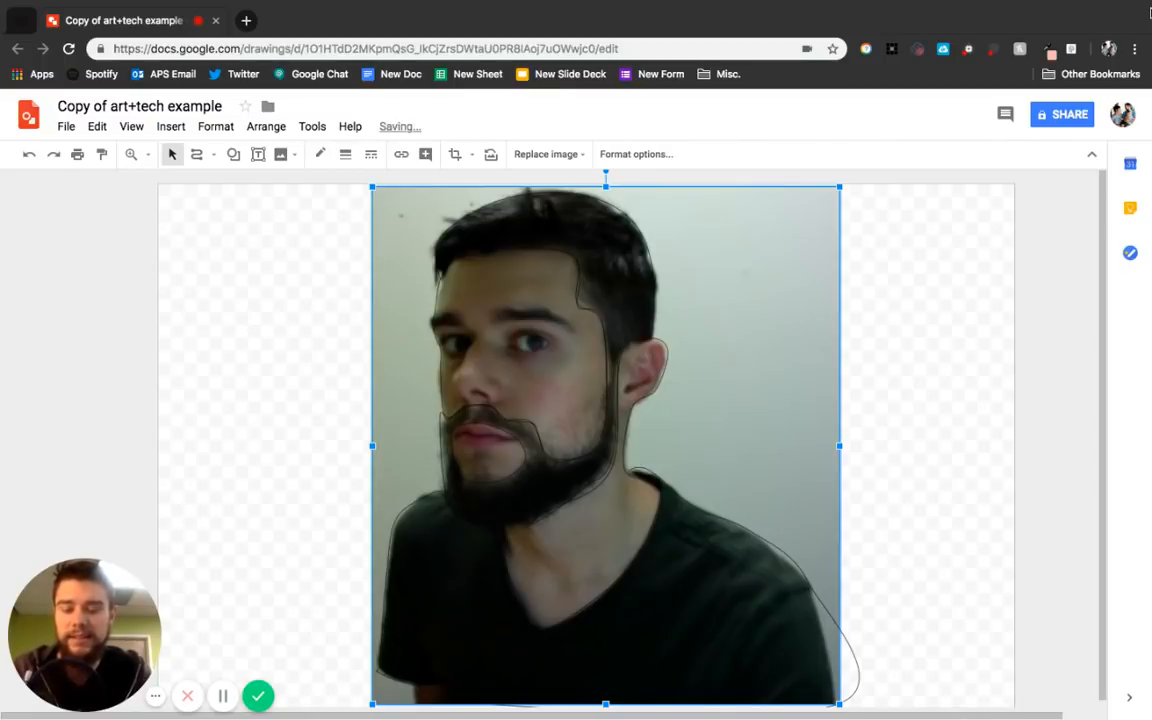